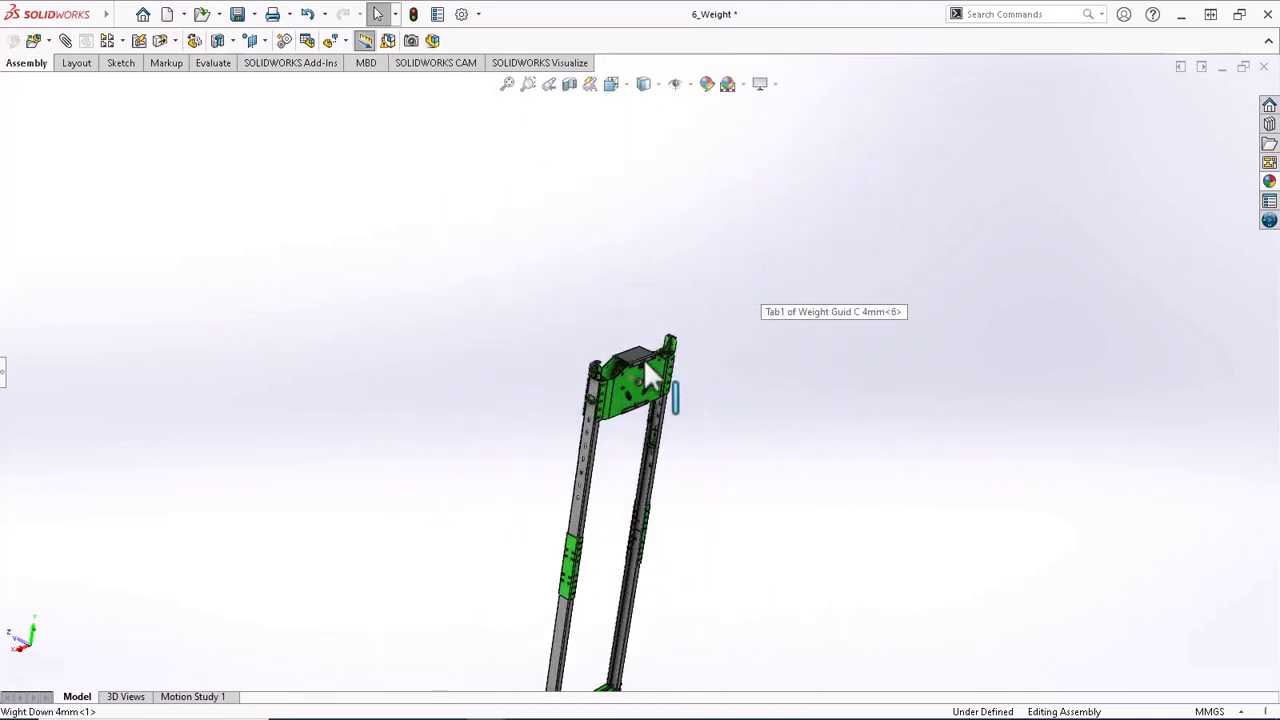
Examine the upper end of the weight frame, including its front plate, shaft holder and side pillars, from several angles
scroll(654, 358, down, 5)
middle_drag(654, 358, 270, 312)
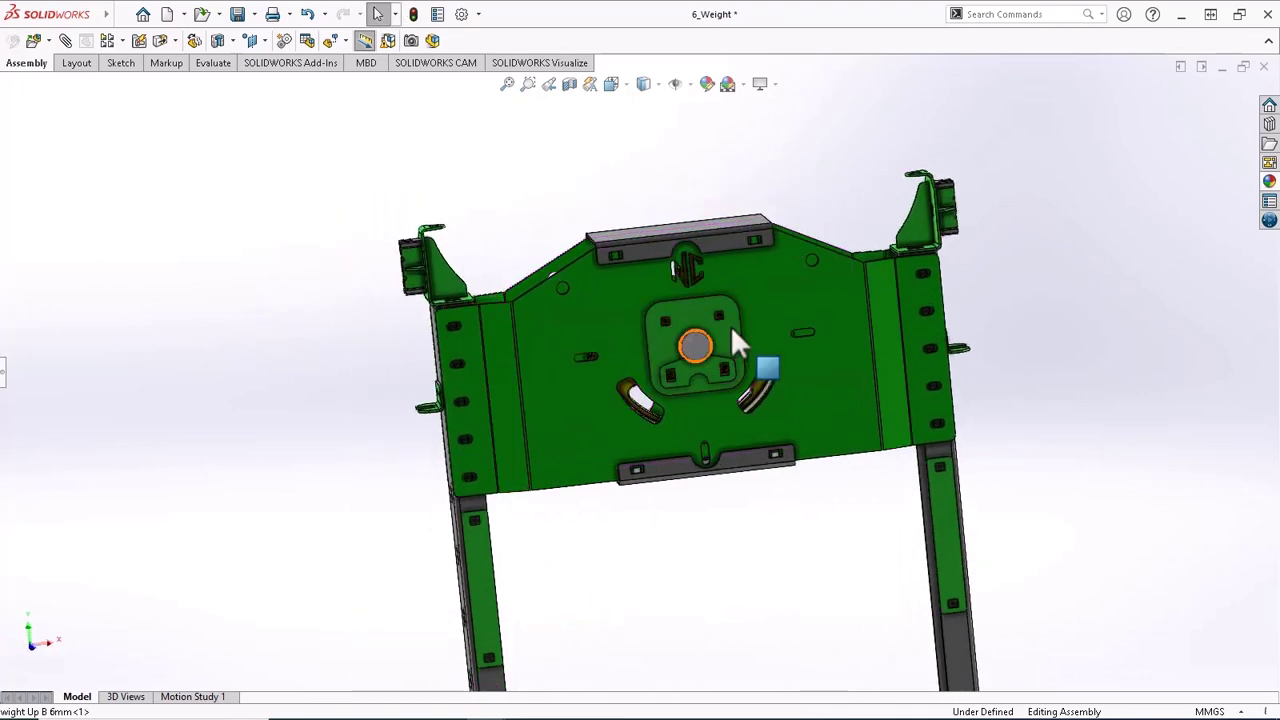
click(751, 302)
middle_drag(831, 343, 775, 534)
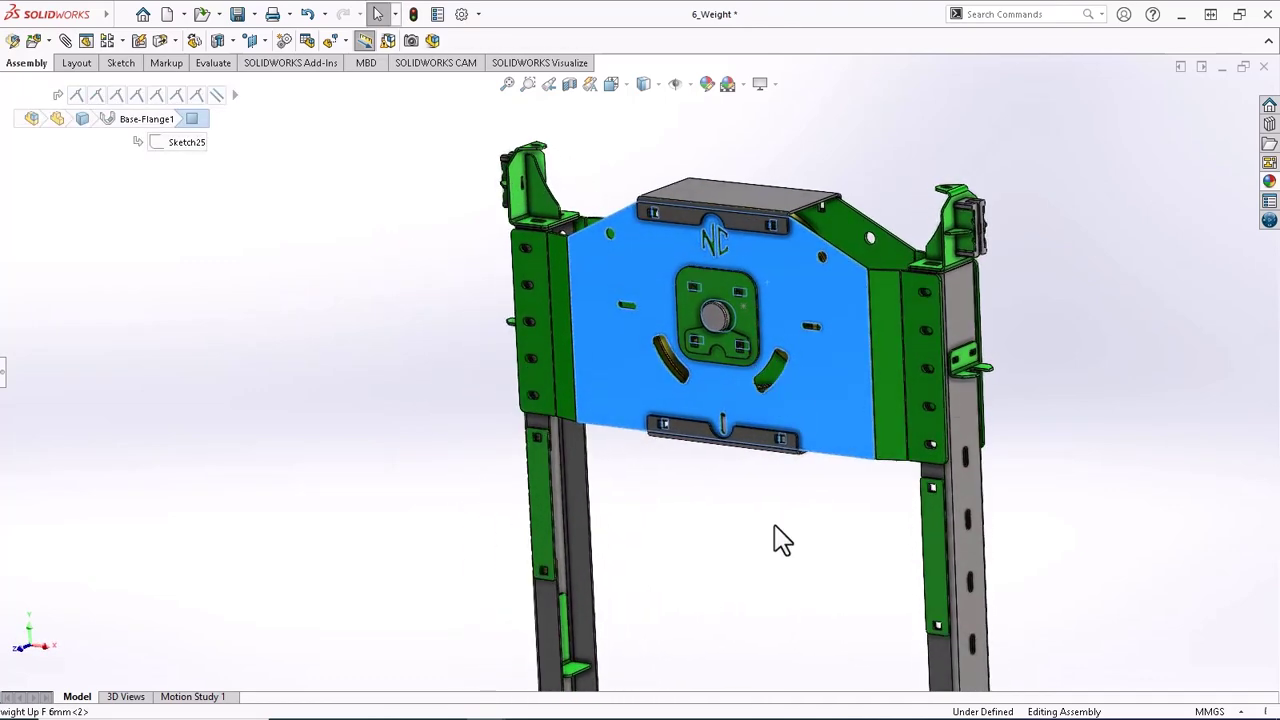
click(775, 534)
scroll(830, 500, up, 3)
scroll(780, 477, down, 6)
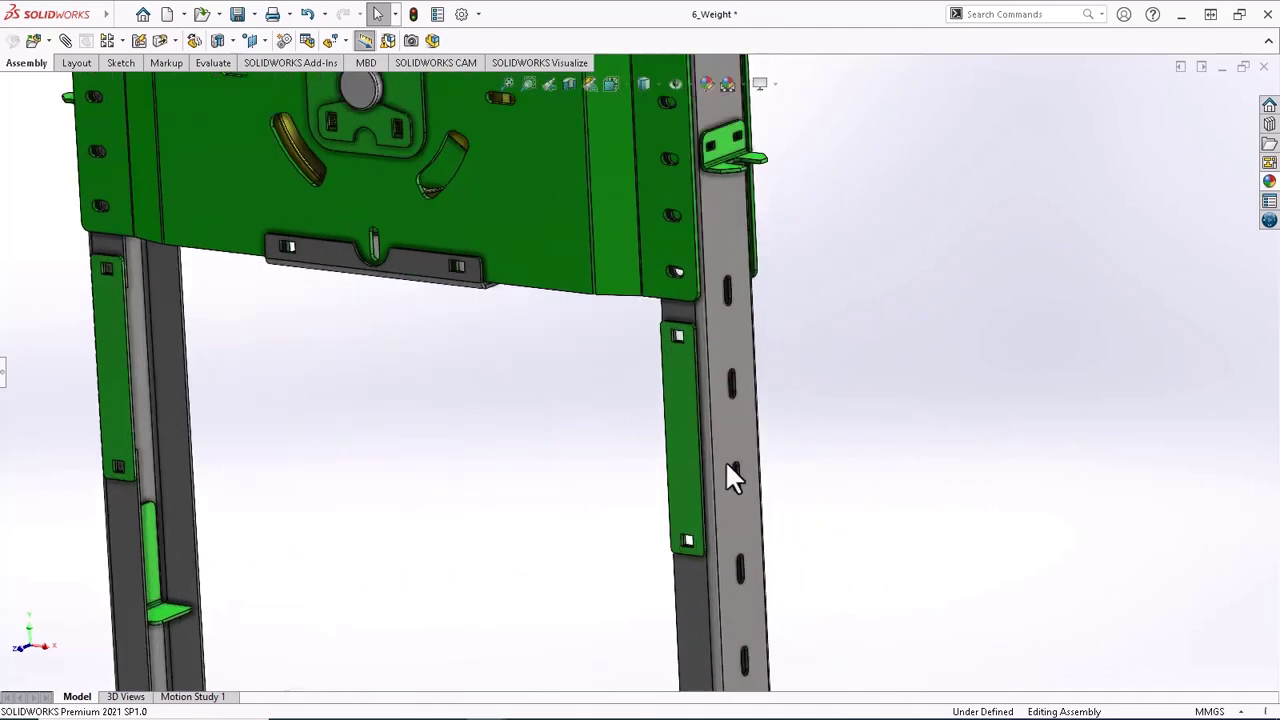
middle_drag(731, 477, 838, 410)
scroll(880, 400, up, 8)
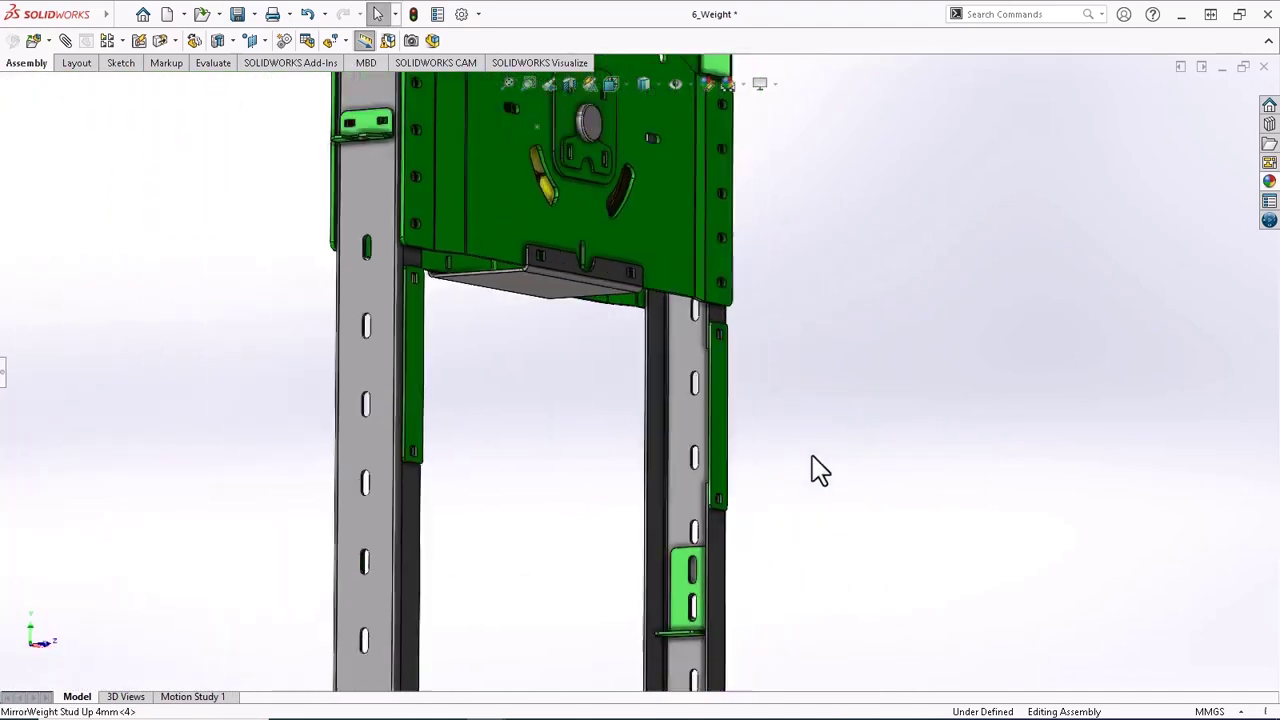
Open the wight Up F 6mm plate as its own part, inspect its cutouts and bends, and close it
click(664, 269)
click(706, 184)
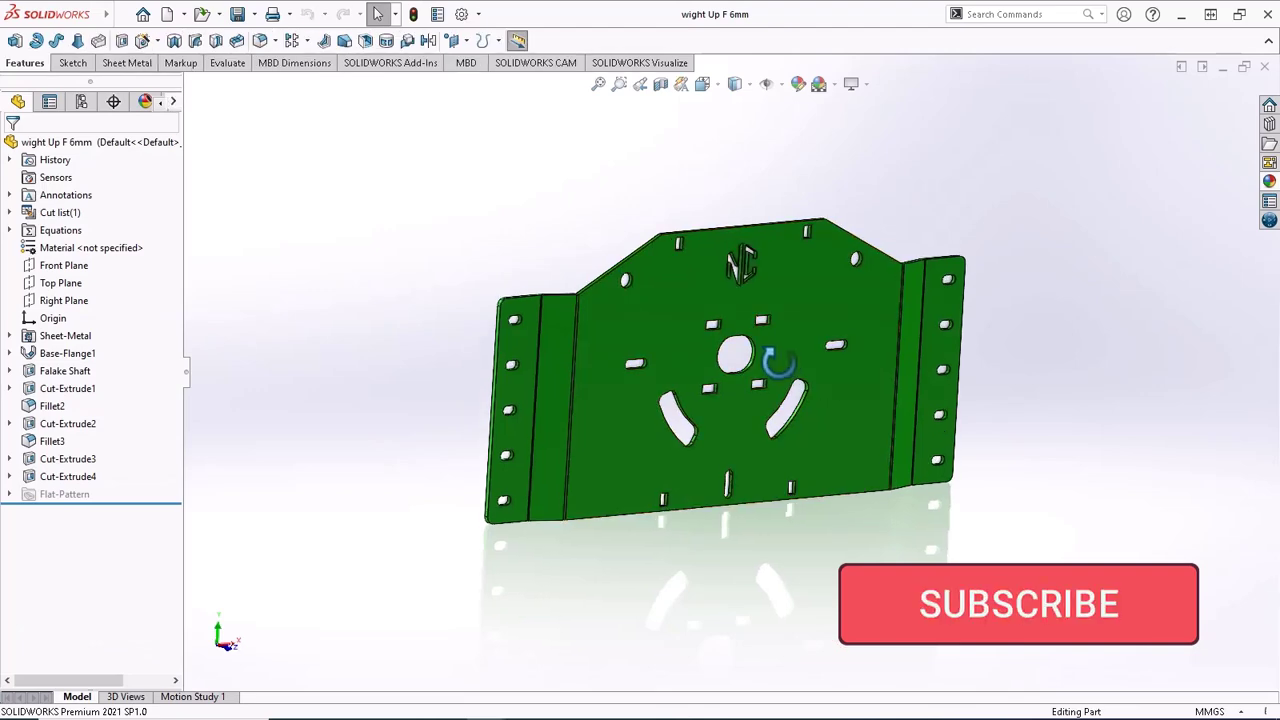
middle_drag(778, 362, 763, 387)
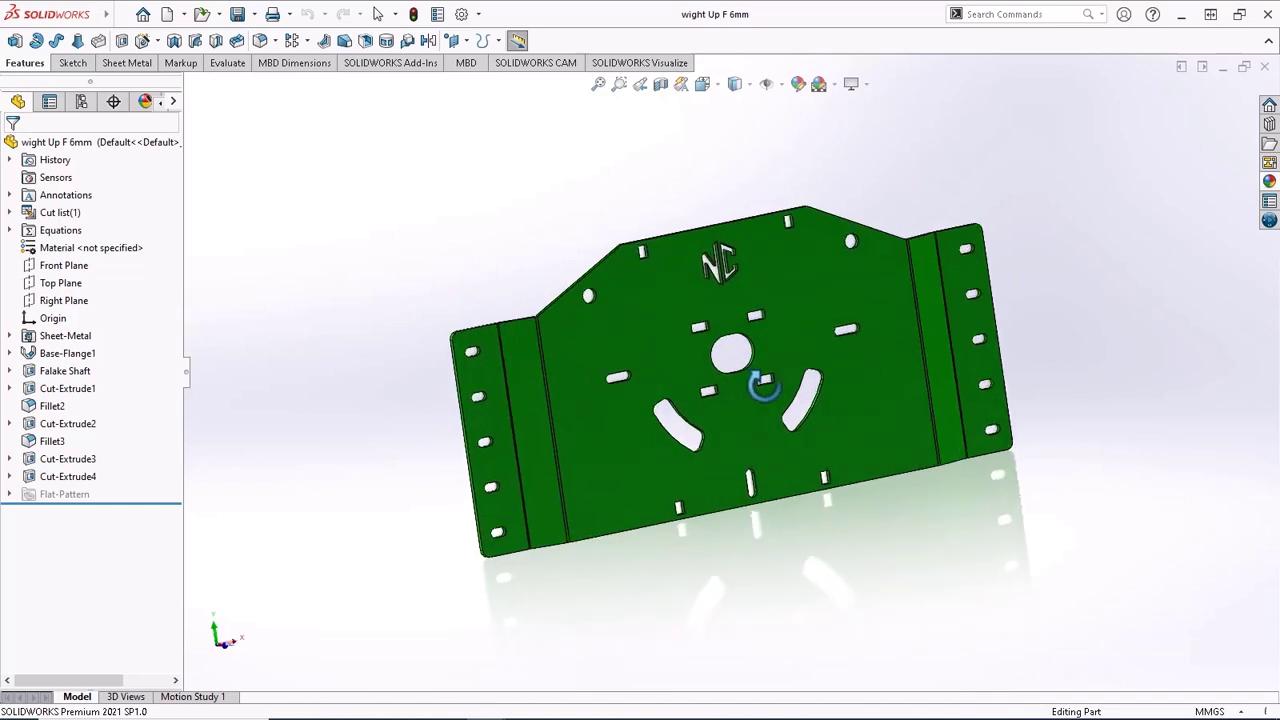
click(1264, 67)
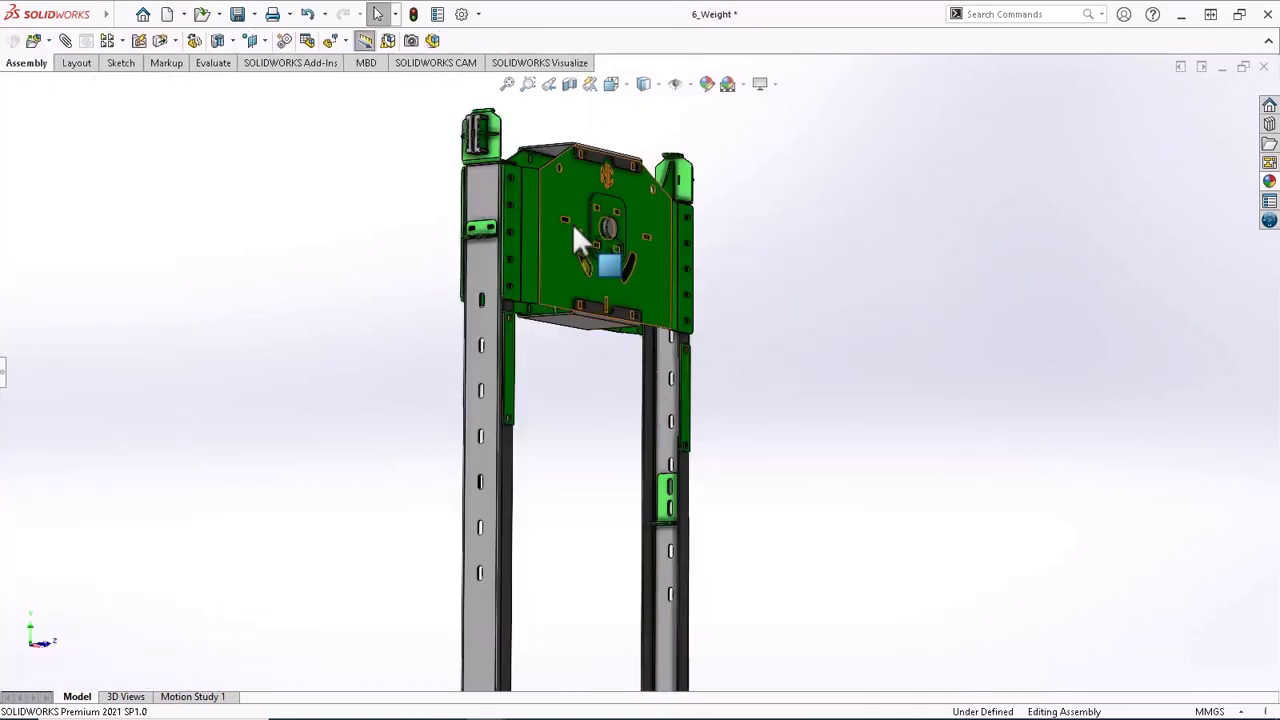
Examine the joint plates and bolt holes at the middle of the weight frame's two pillars
middle_drag(574, 226, 531, 400)
scroll(580, 523, up, 3)
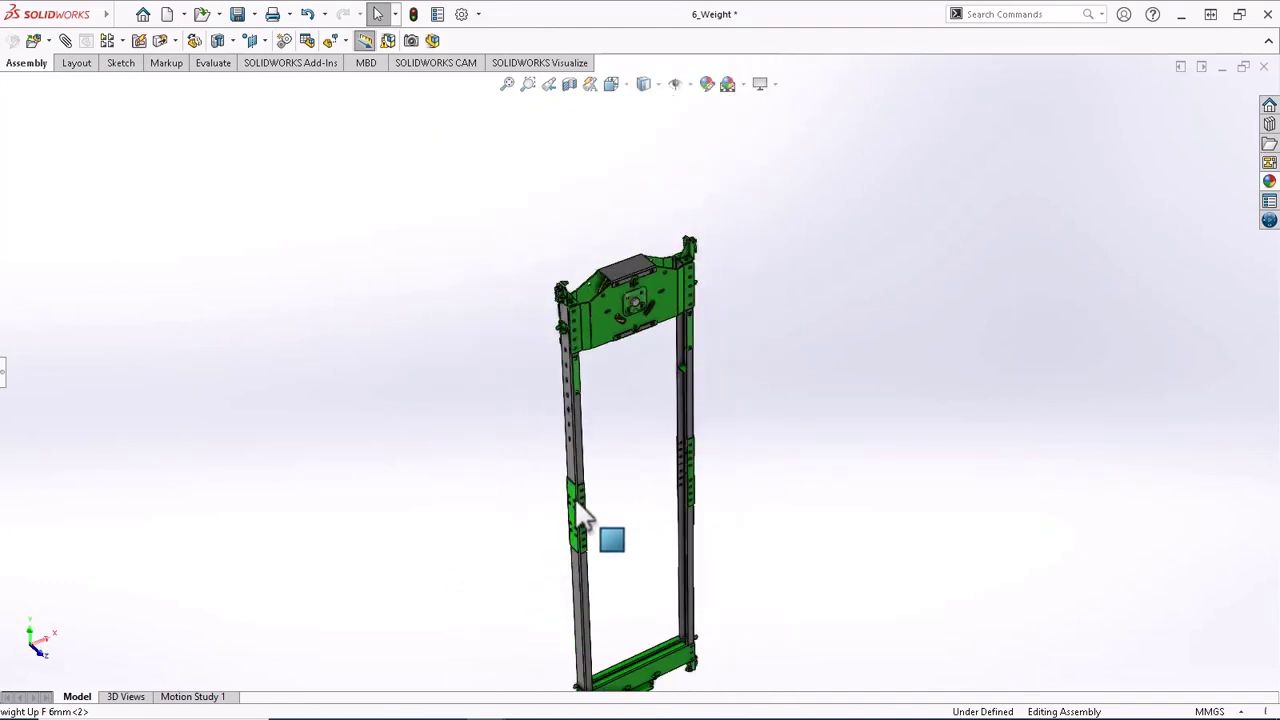
scroll(603, 543, down, 8)
scroll(610, 367, down, 3)
middle_drag(610, 367, 460, 255)
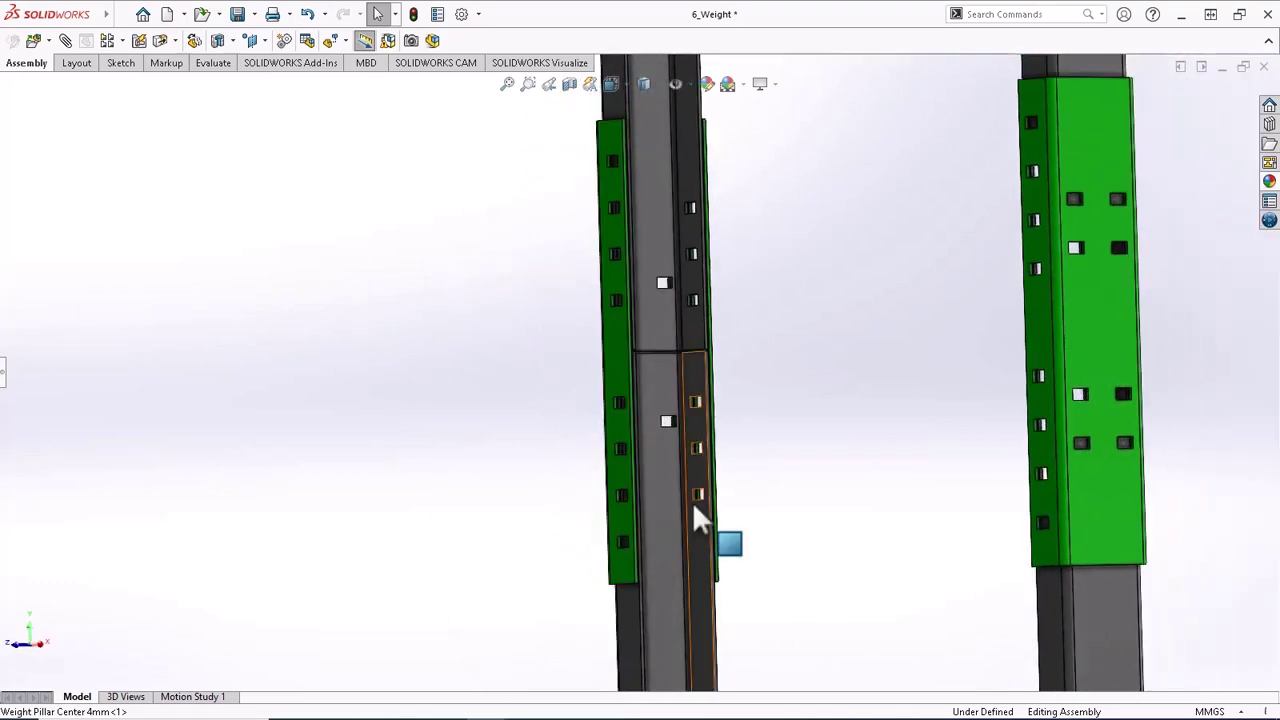
middle_drag(694, 514, 672, 538)
scroll(667, 523, up, 3)
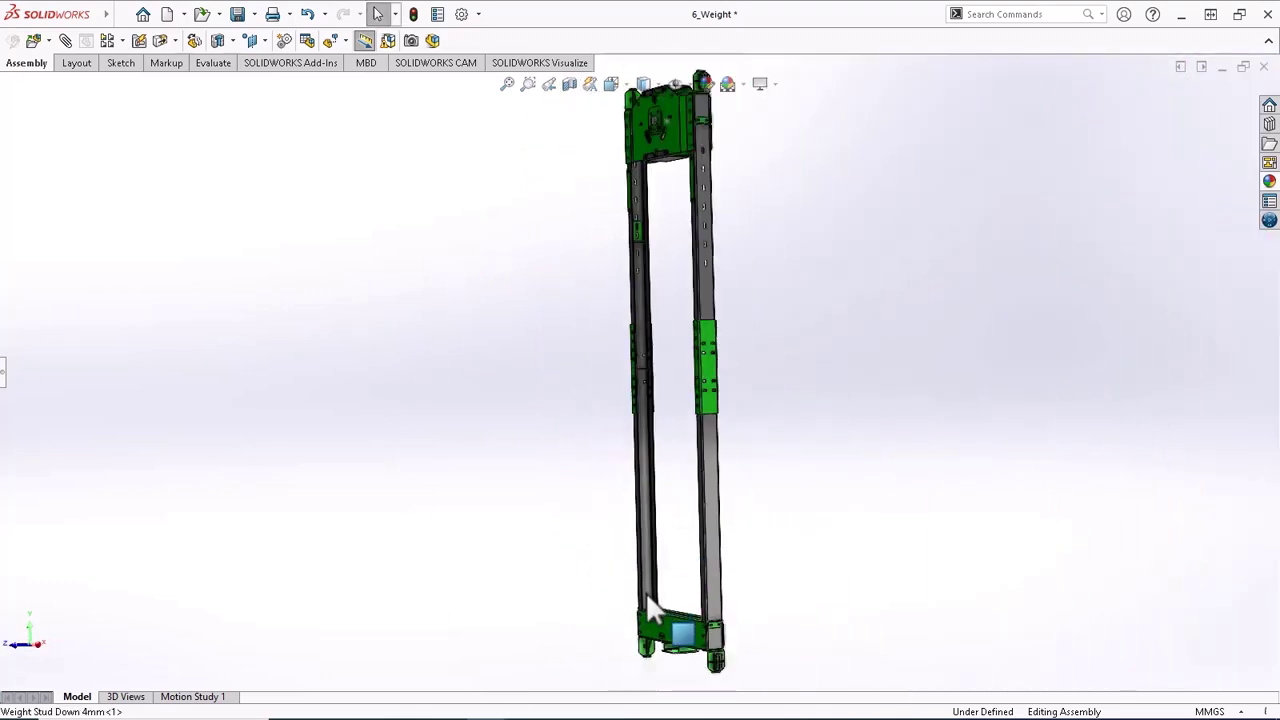
Examine the lower end of the weight frame, including its crossbeam, buffer bracket and corner guide brackets
scroll(646, 592, down, 6)
middle_drag(652, 495, 818, 478)
scroll(401, 499, down, 5)
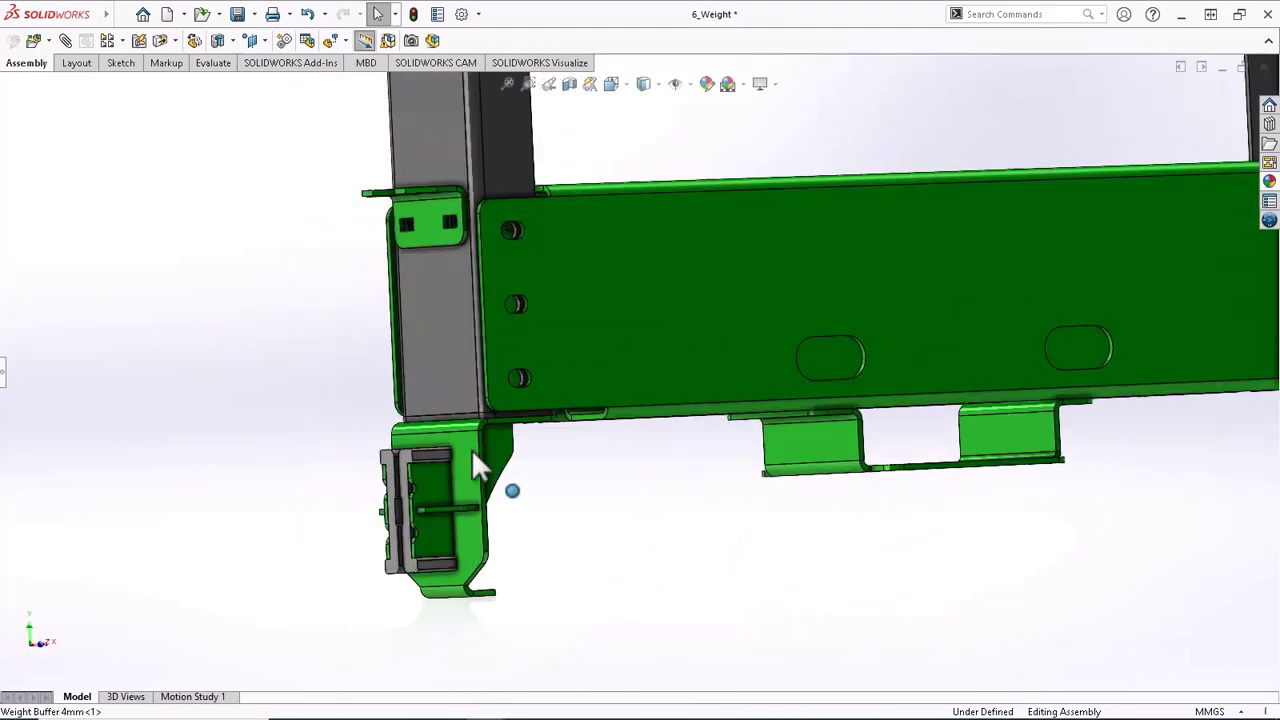
middle_drag(490, 427, 443, 346)
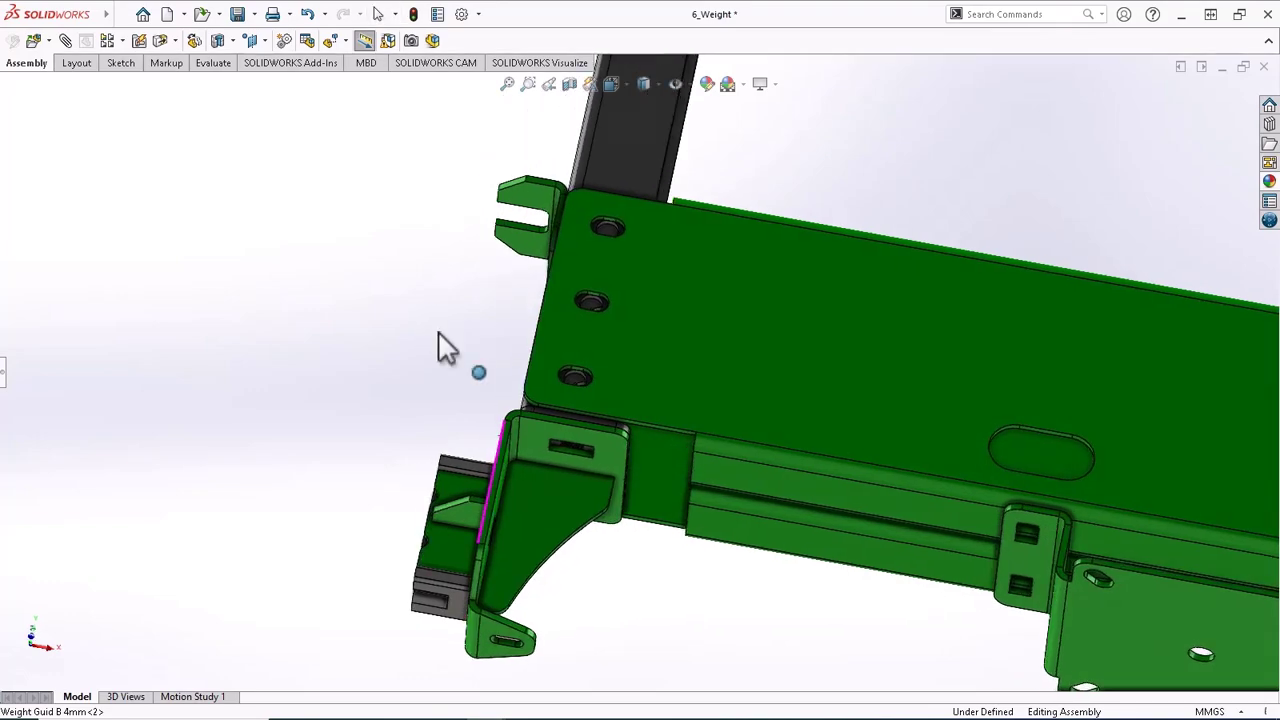
middle_drag(560, 471, 812, 566)
scroll(489, 382, up, 6)
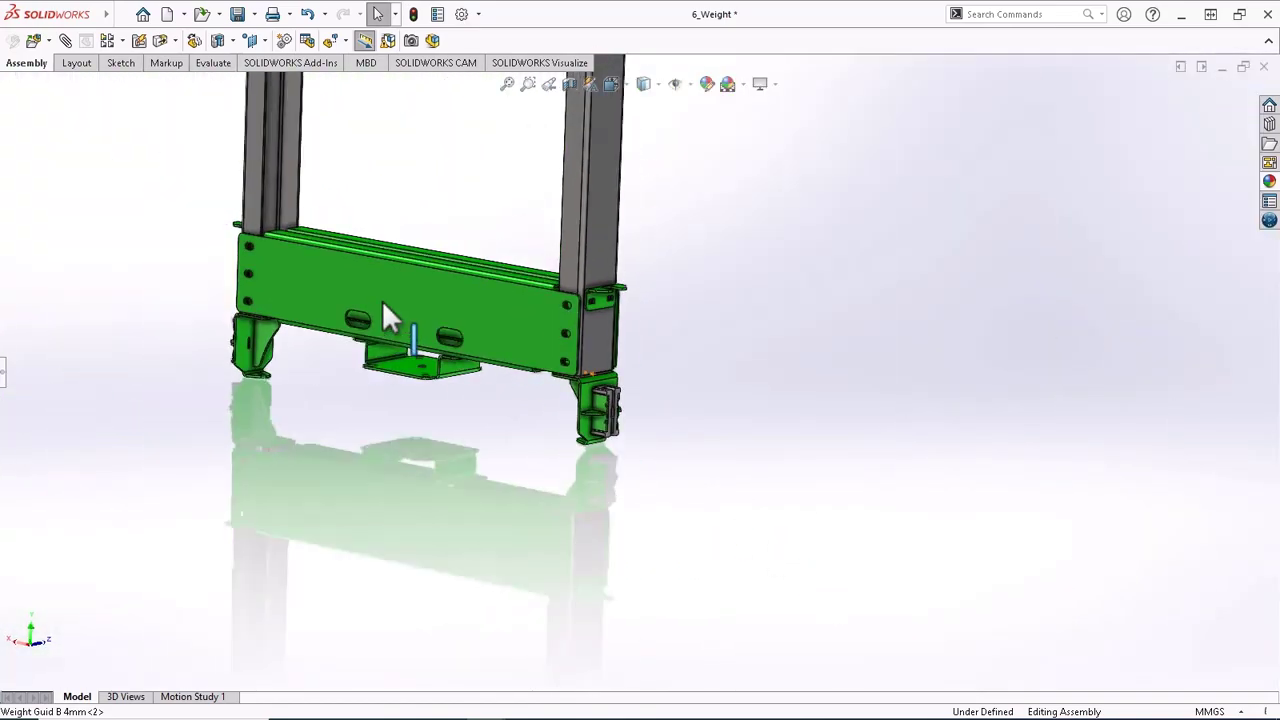
scroll(459, 296, down, 3)
middle_drag(444, 326, 482, 334)
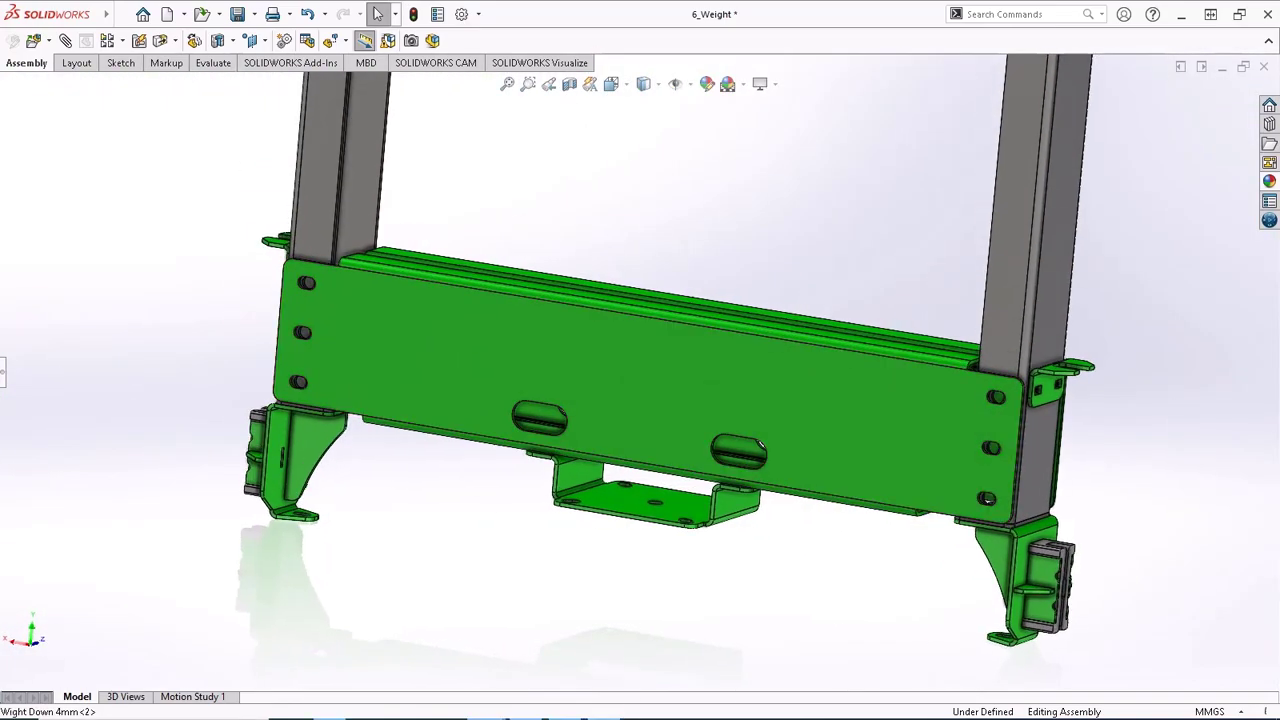
Minimize the 6_Weight assembly, restore the 5_Frame assembly, and look over its lower yoke and supports
click(1222, 67)
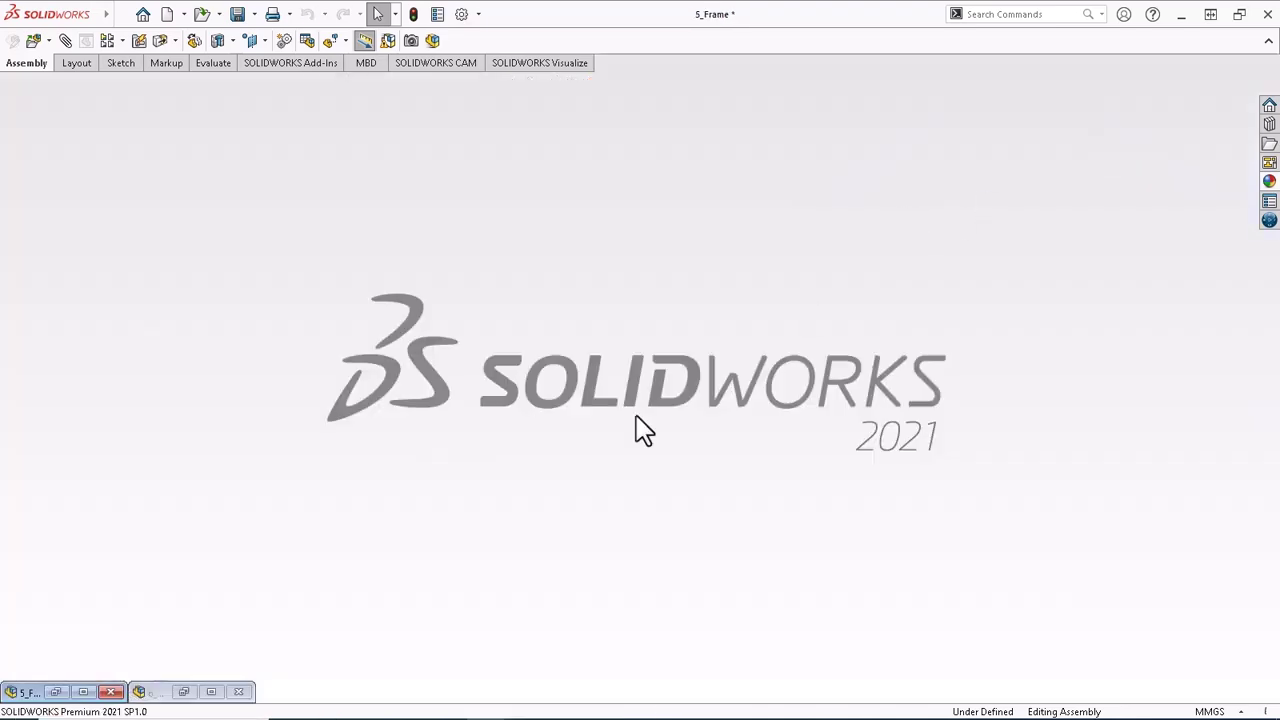
click(89, 691)
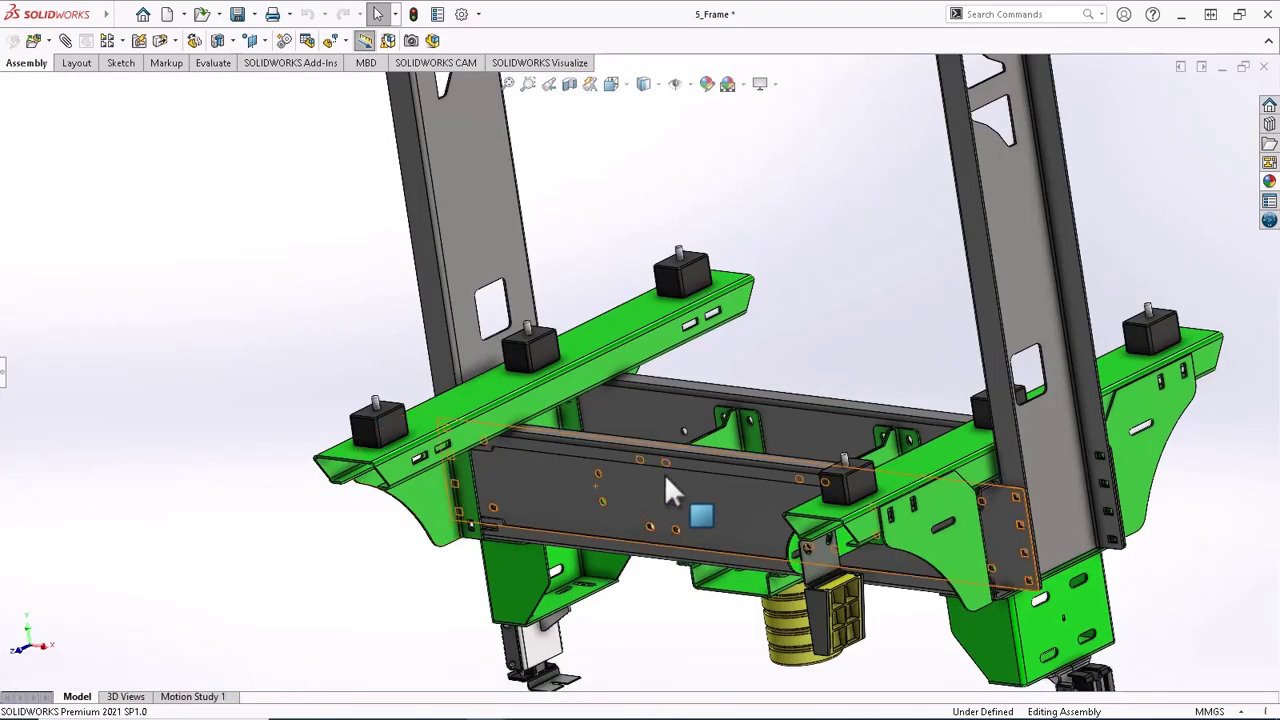
middle_drag(666, 478, 870, 480)
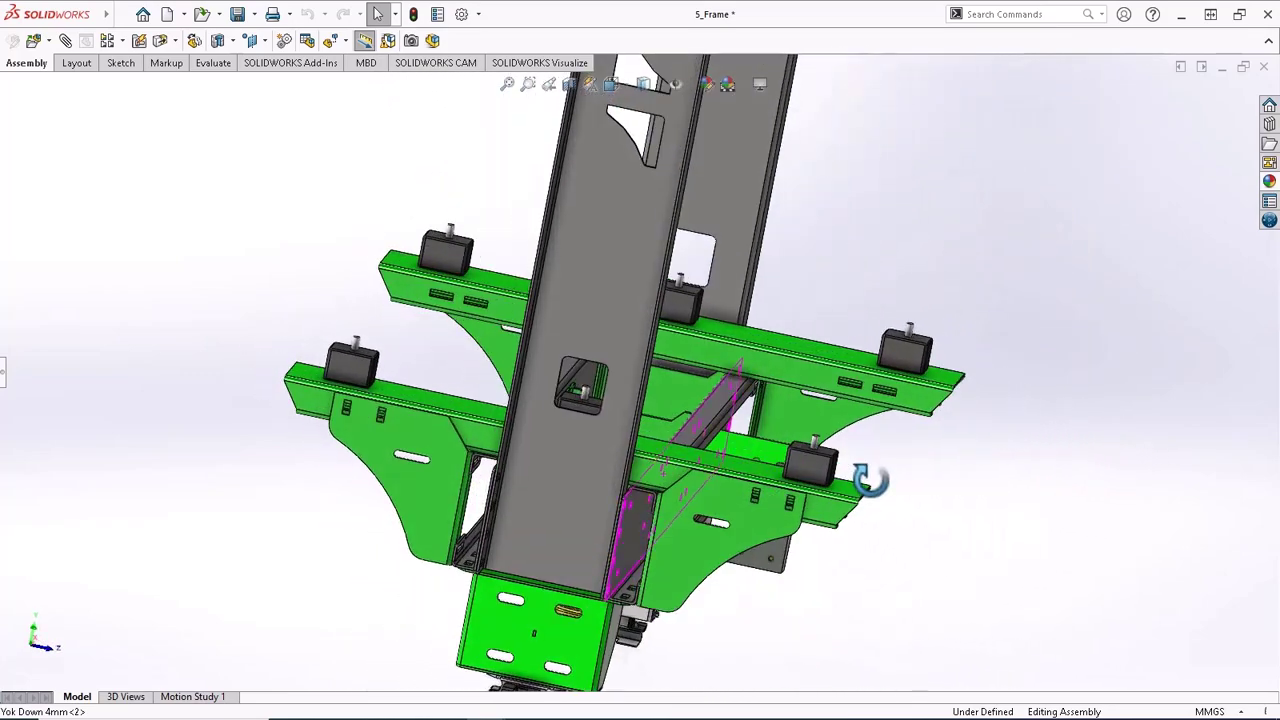
scroll(790, 430, up, 7)
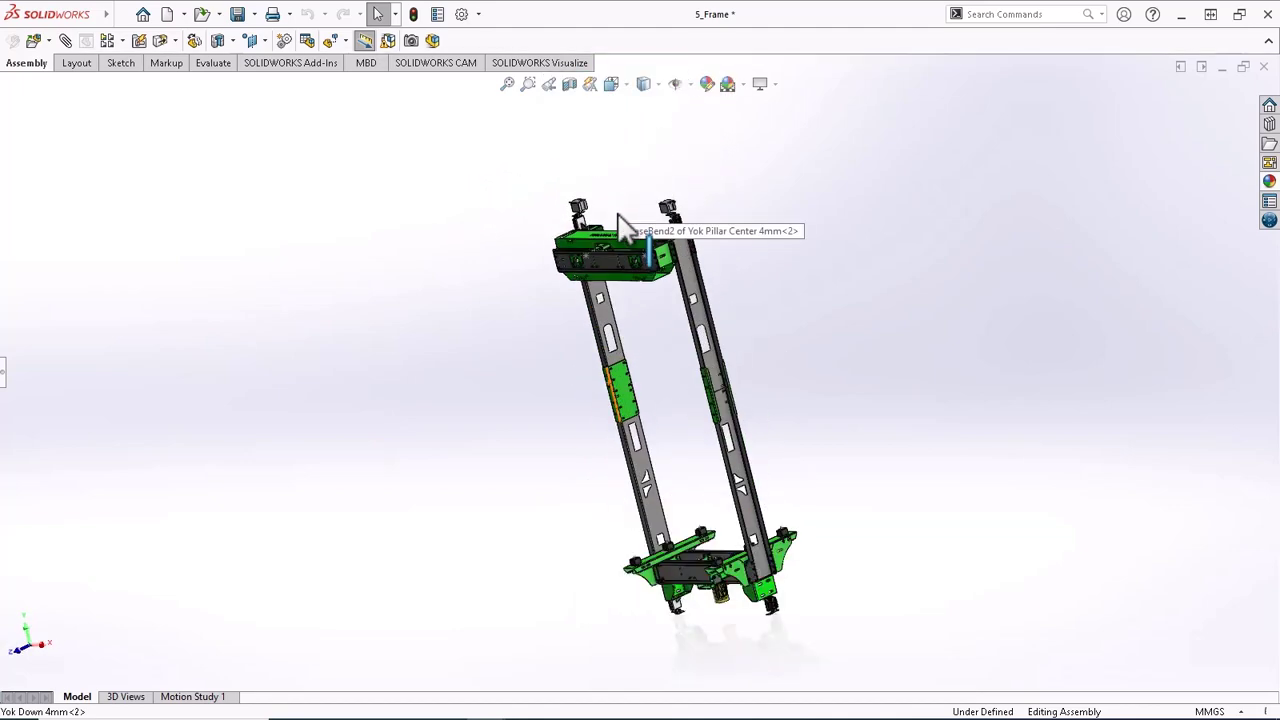
Examine the upper yoke of the frame, including the pulley guards, crossbeams and guide shoes, from all sides
scroll(619, 217, down, 8)
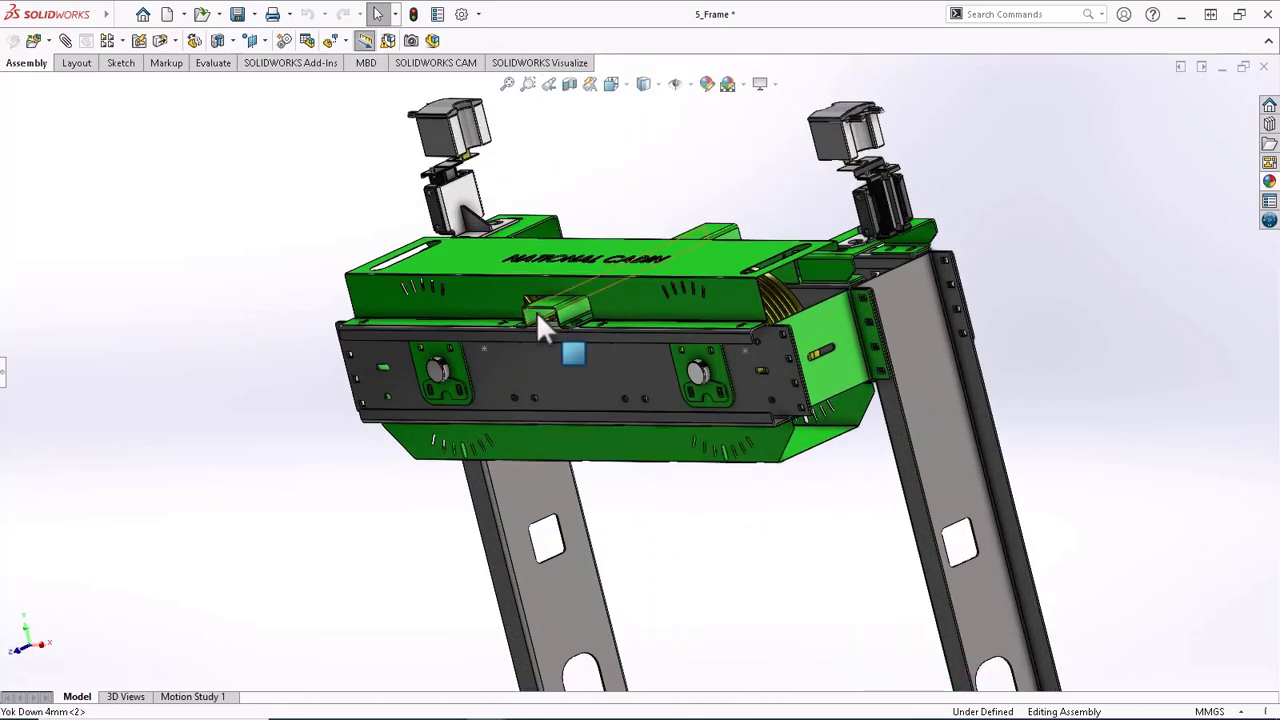
scroll(540, 323, down, 2)
middle_drag(565, 317, 742, 330)
scroll(742, 330, up, 2)
middle_drag(551, 287, 340, 428)
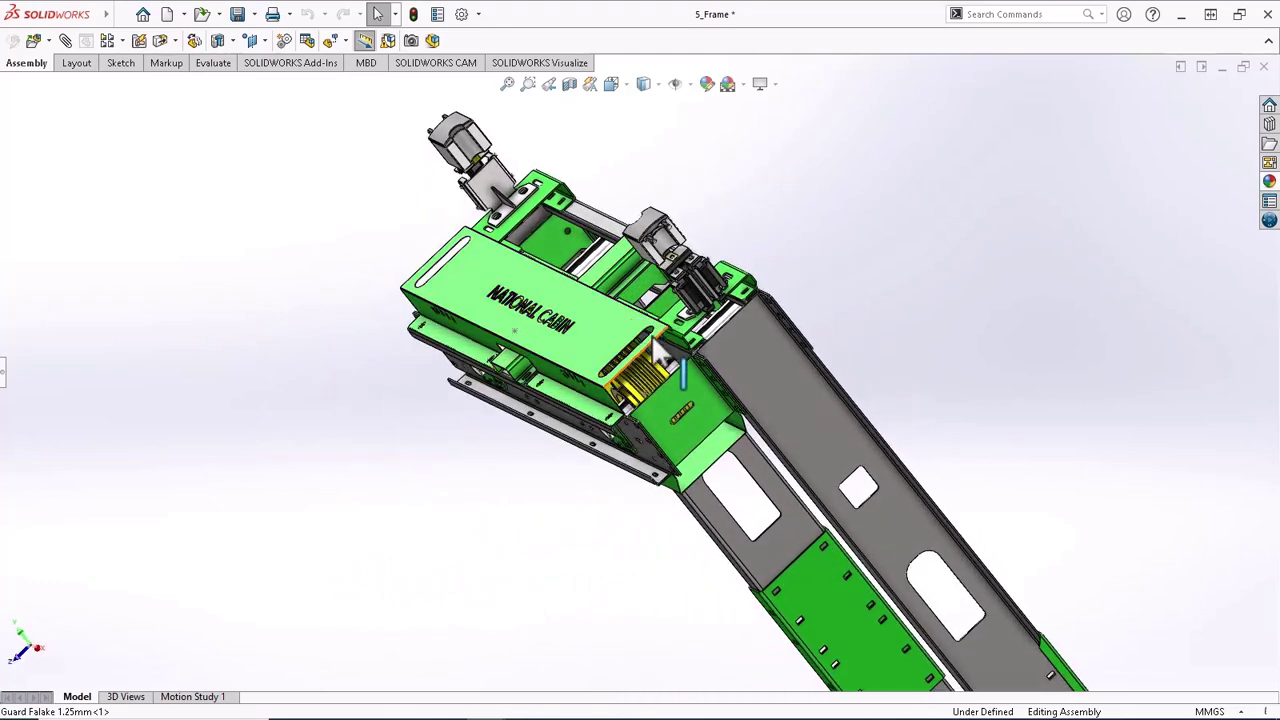
middle_drag(651, 334, 604, 388)
scroll(649, 358, up, 5)
scroll(706, 274, down, 5)
scroll(661, 339, down, 4)
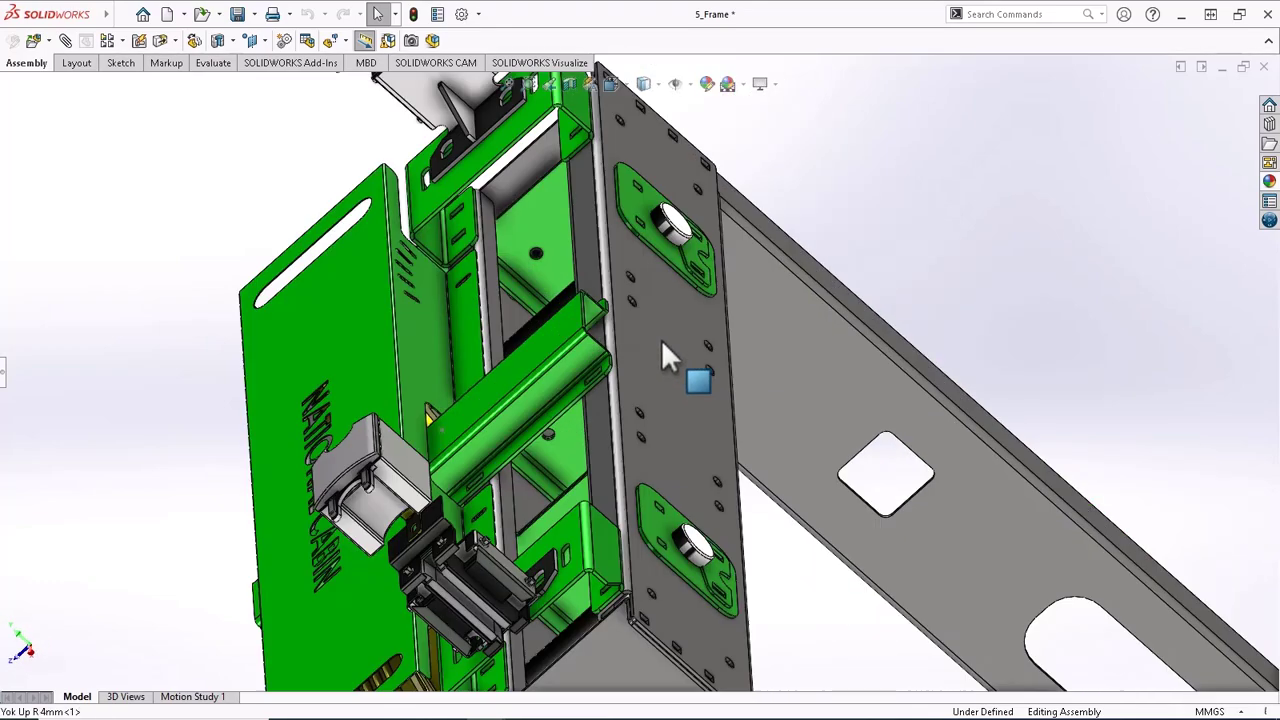
middle_drag(662, 344, 679, 405)
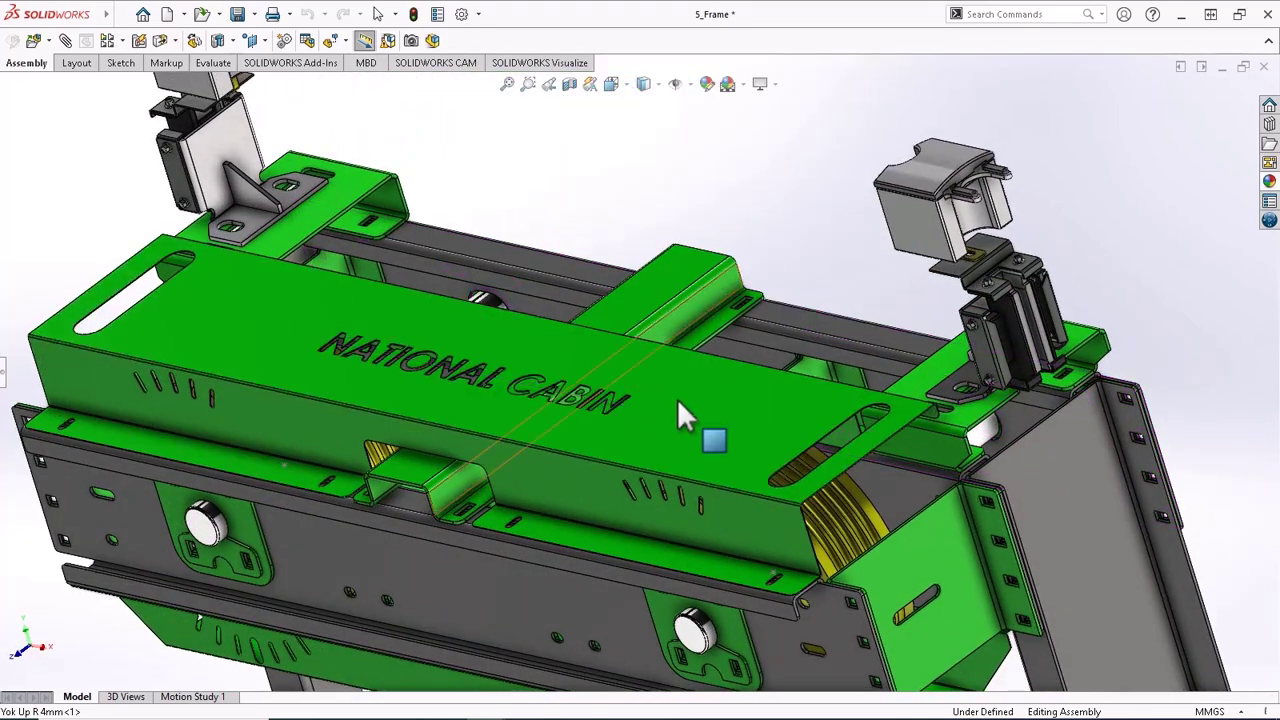
Open the upper pulley guard, Guard Falake 1.25mm, as its own part, inspect its slots and lettering, and close it
click(678, 407)
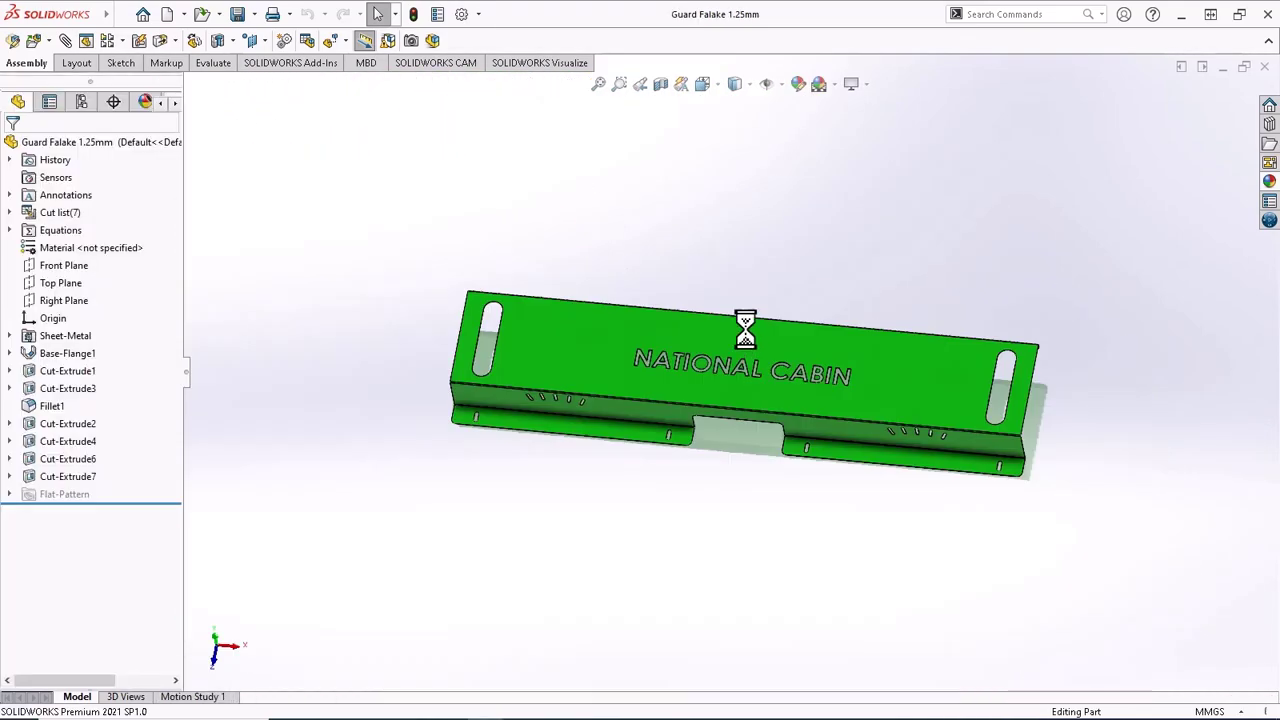
middle_drag(735, 366, 767, 251)
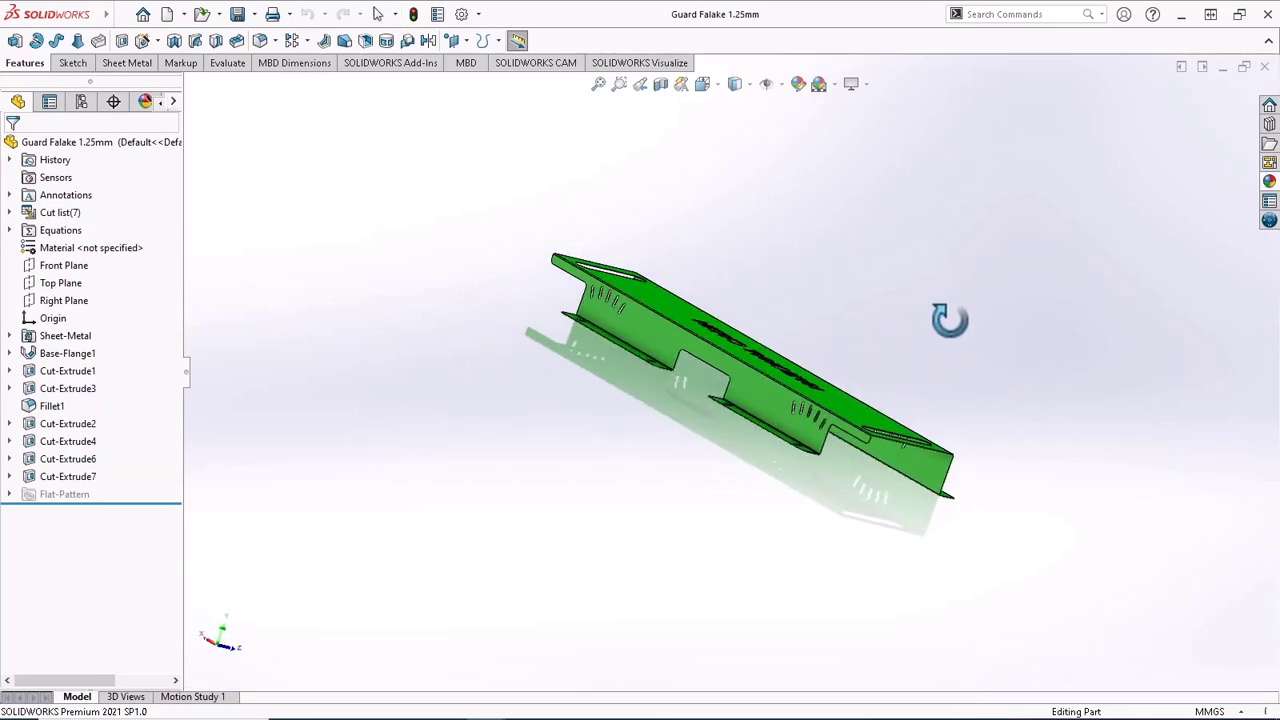
scroll(773, 396, down, 4)
middle_drag(775, 391, 580, 471)
scroll(1043, 213, up, 2)
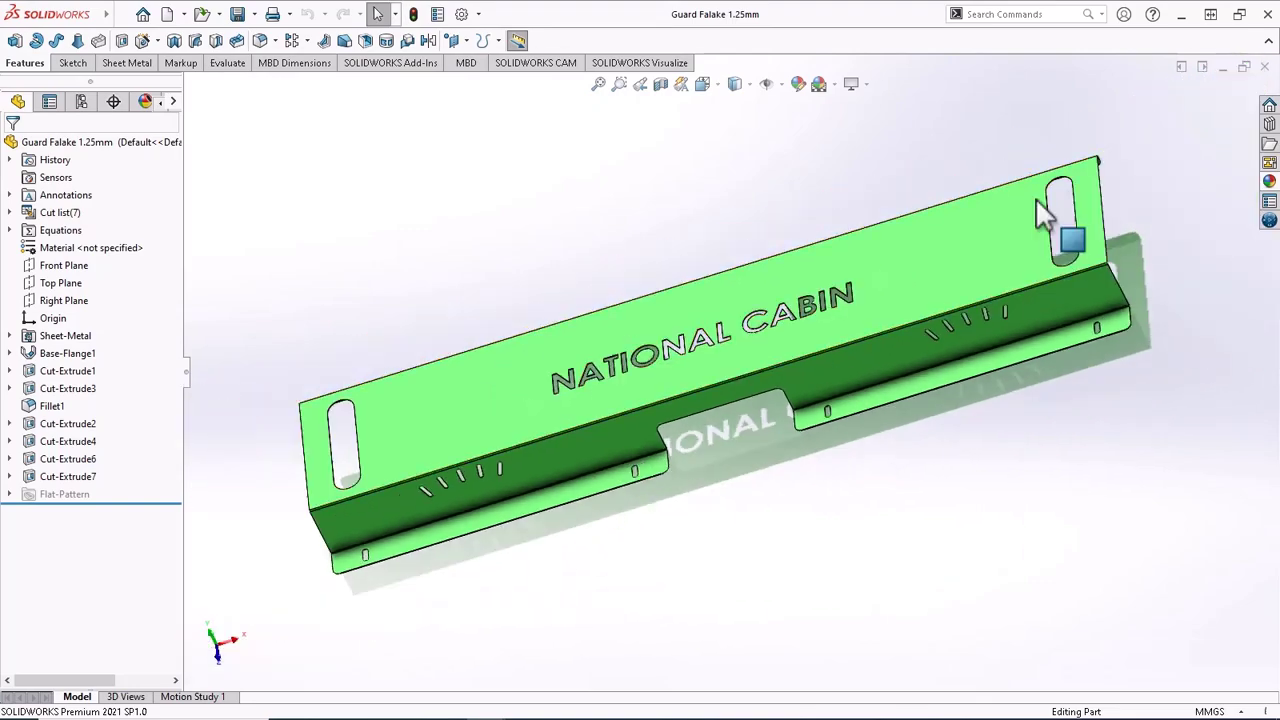
click(1263, 68)
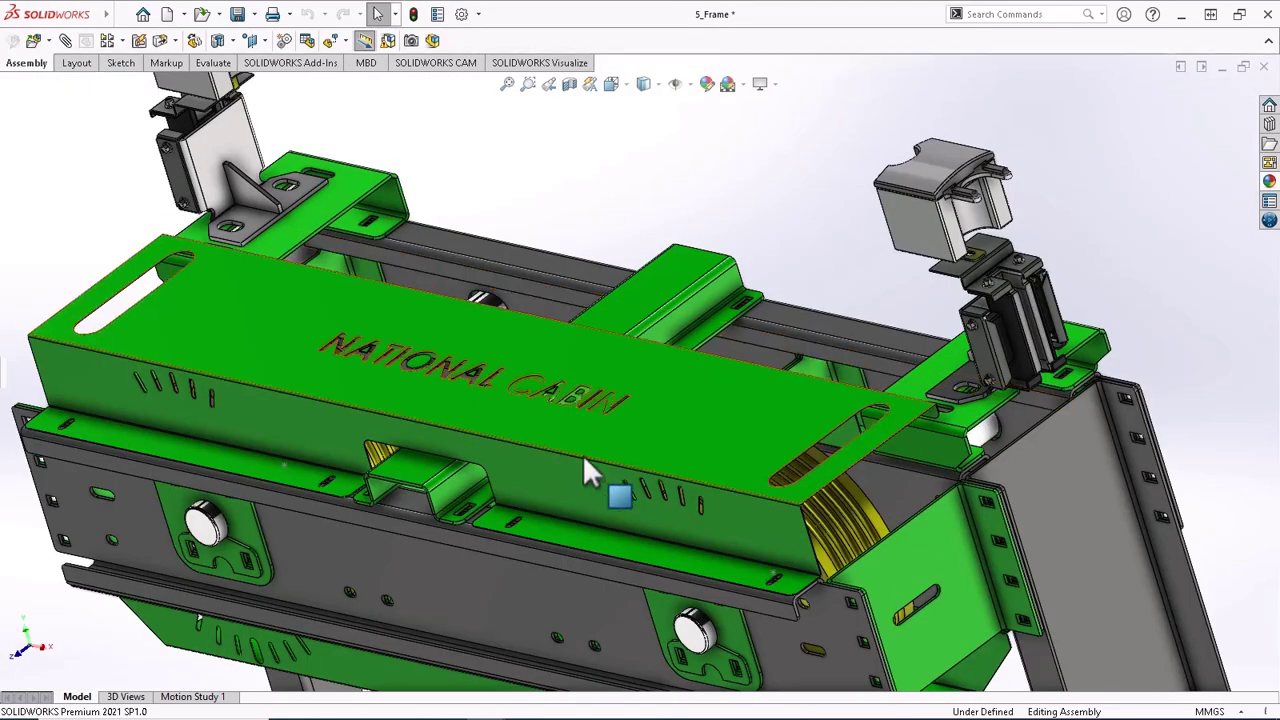
Open the lower pulley guard, Guard Falake D 1.25mm, as its own part, inspect it from several angles, and close it
middle_drag(583, 457, 583, 438)
scroll(583, 440, up, 3)
scroll(500, 540, down, 2)
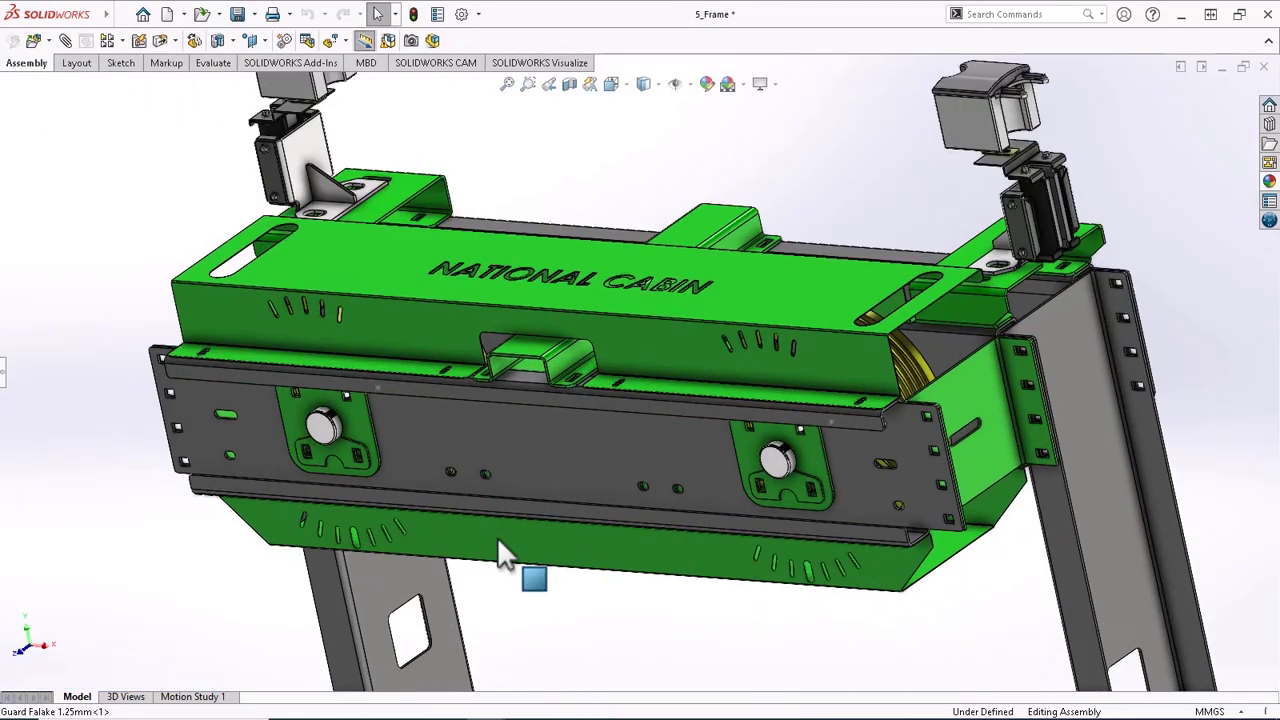
scroll(498, 541, down, 2)
click(499, 538)
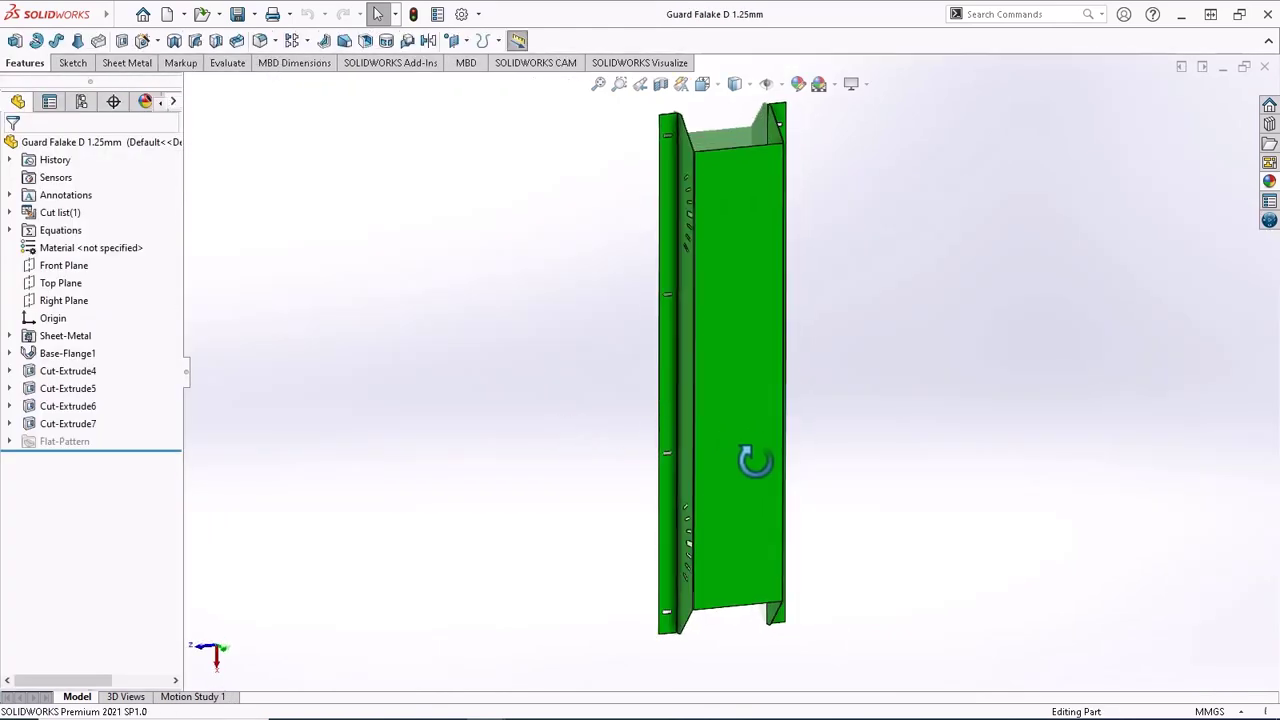
middle_drag(796, 477, 820, 197)
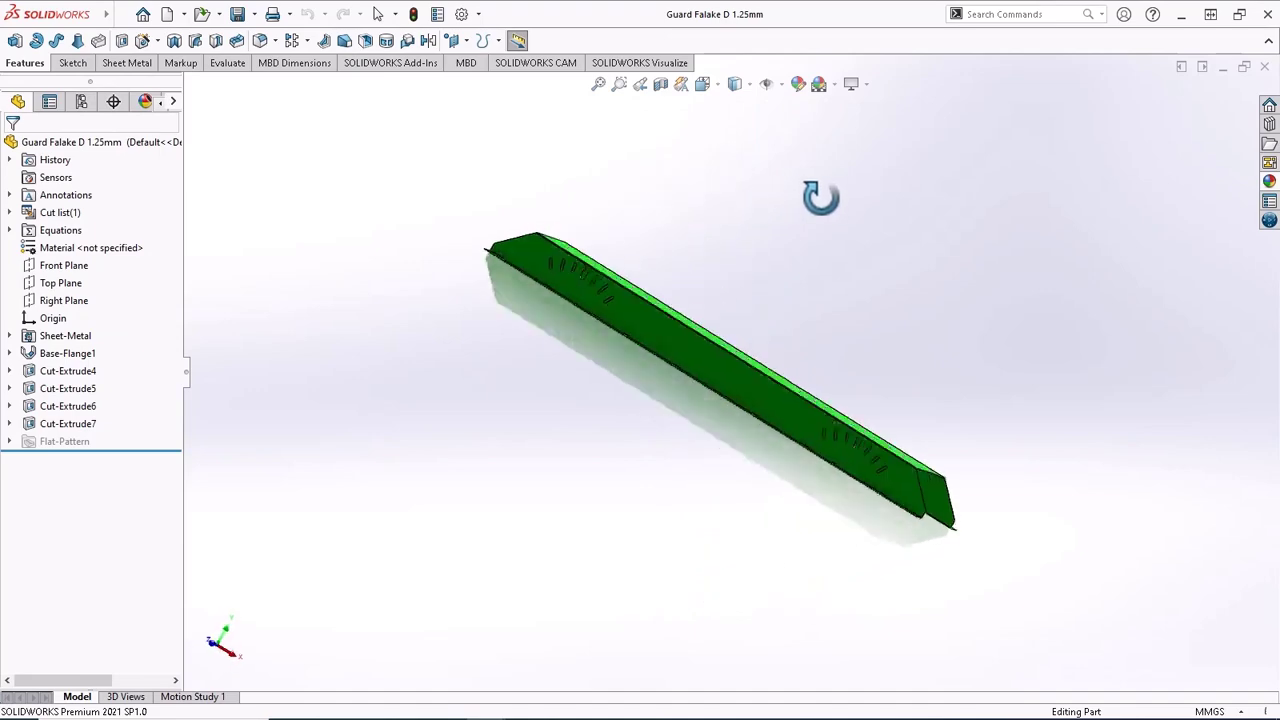
middle_drag(888, 326, 873, 369)
middle_drag(817, 400, 688, 317)
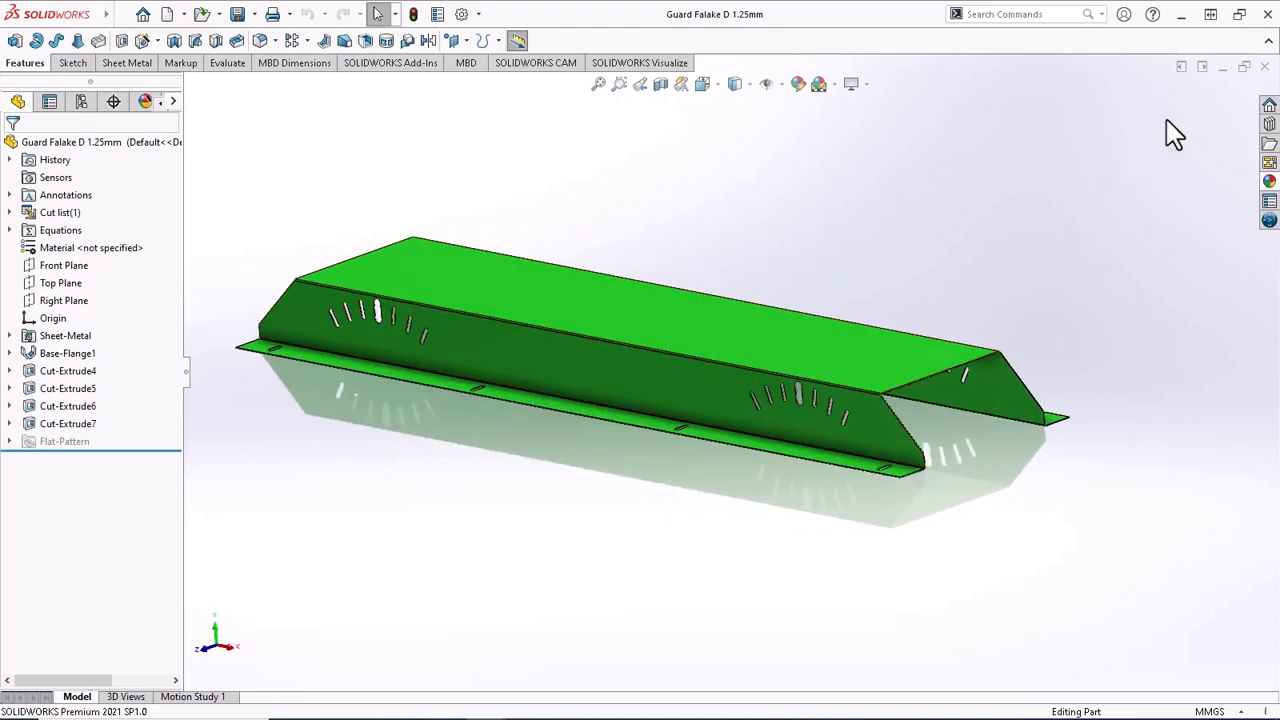
click(1263, 68)
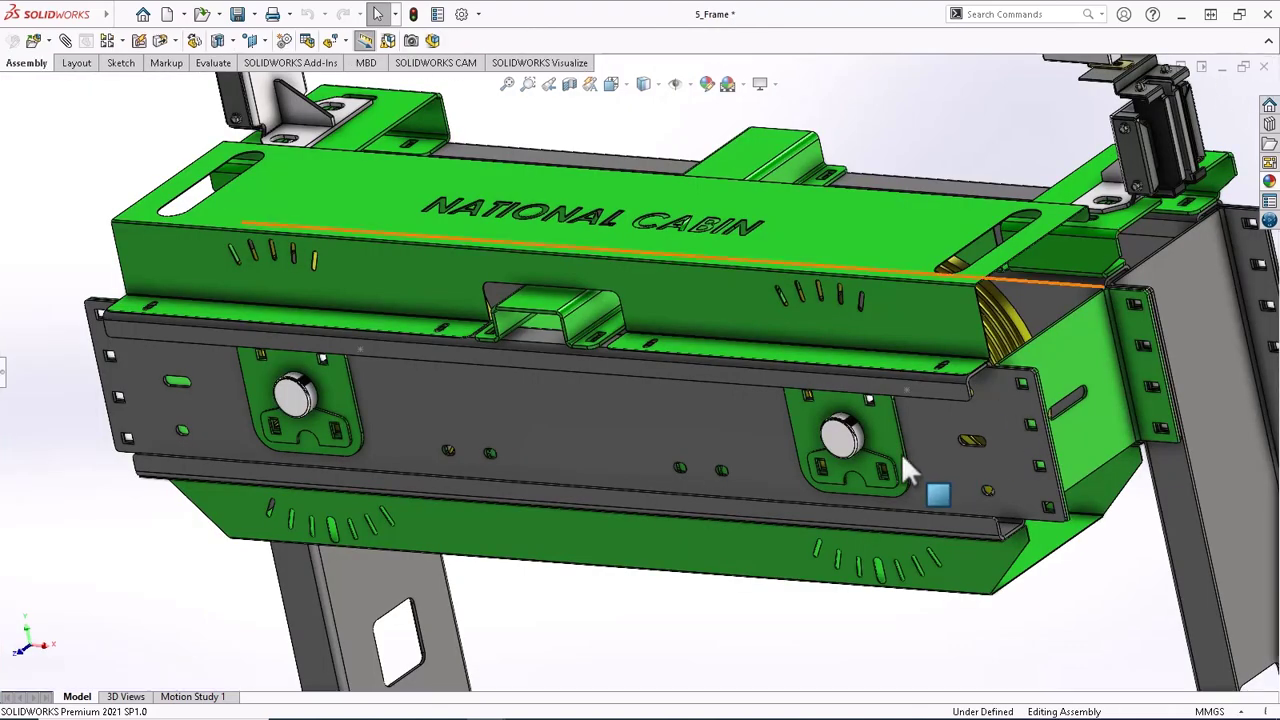
Switch the frame assembly to the Hidden Lines Visible display style and focus on a shaft holder of the upper yoke
middle_drag(901, 453, 910, 382)
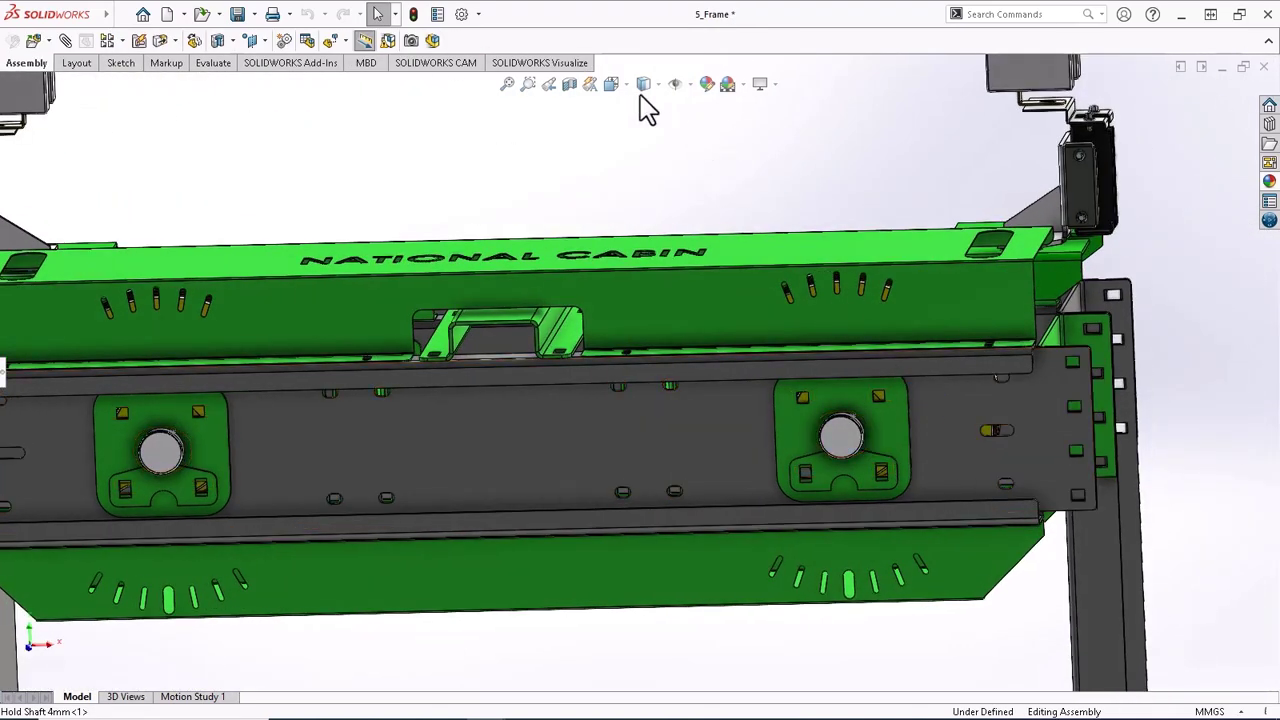
click(652, 170)
mouse_move(609, 461)
middle_down()
mouse_move(577, 451)
mouse_move(605, 458)
middle_up()
scroll(950, 445, down, 5)
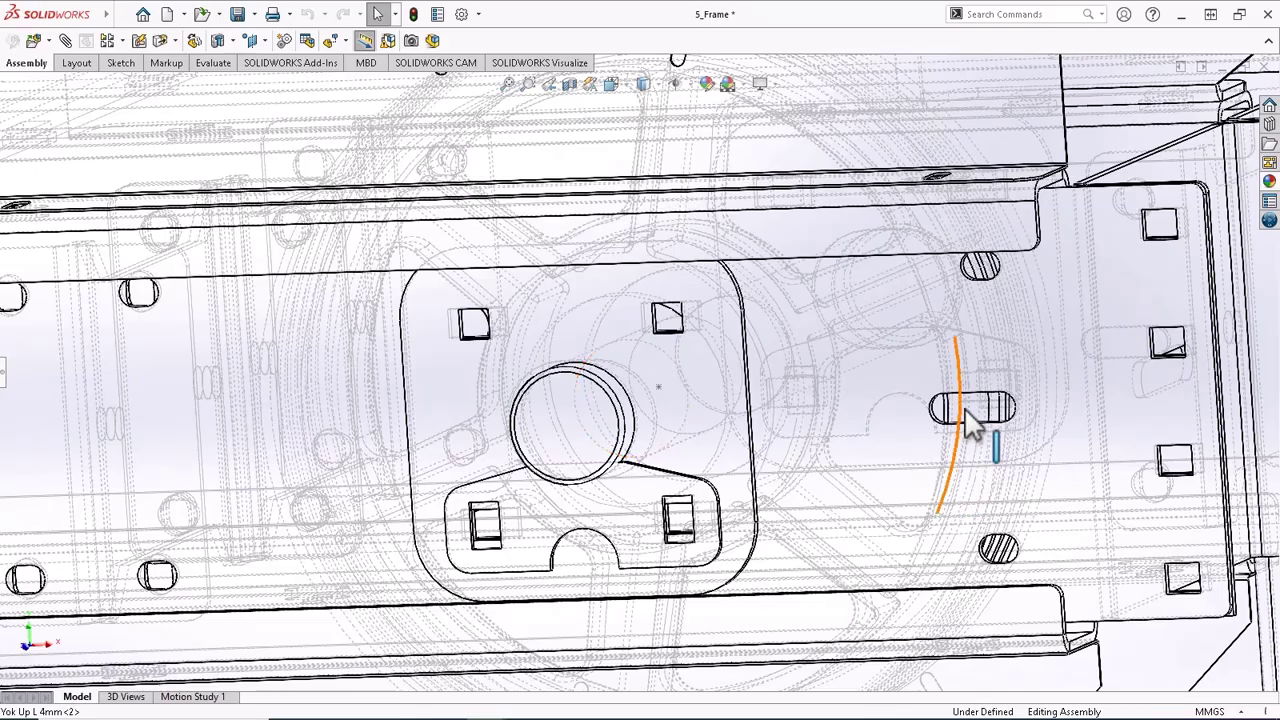
Move the pulleys out of the upper yoke to expose them beside the frame
drag(940, 530, 630, 610)
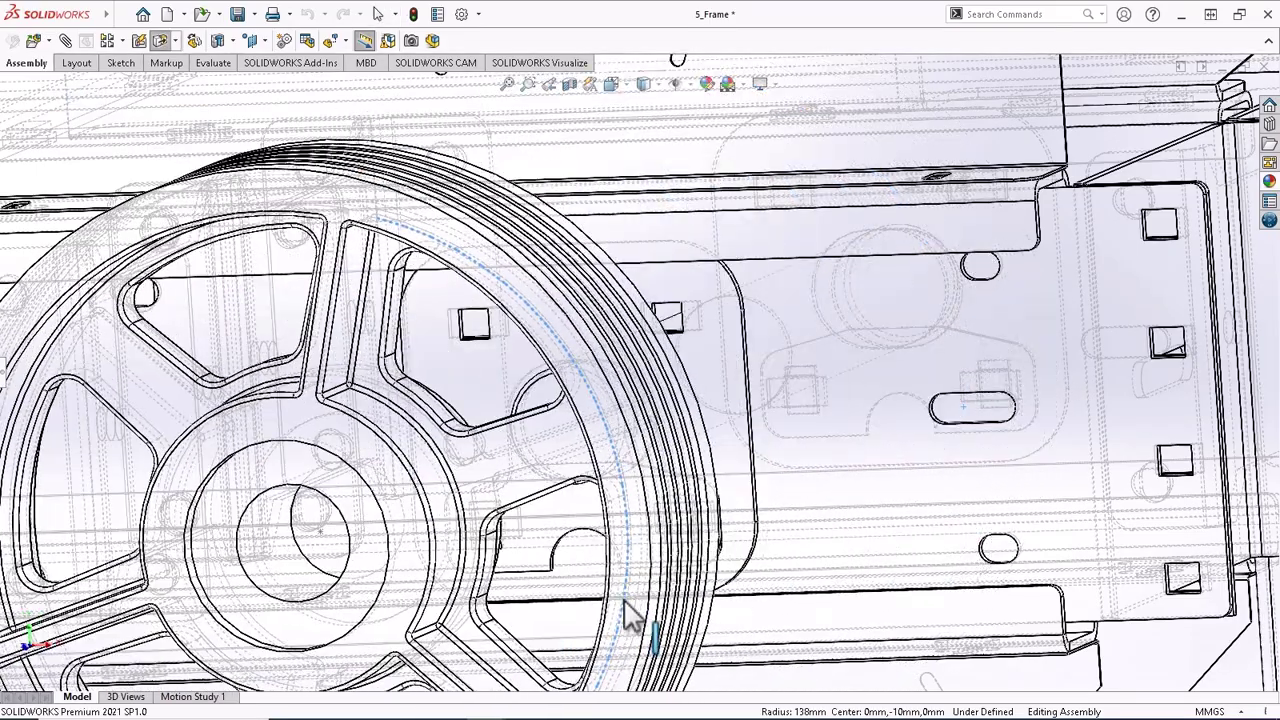
scroll(582, 433, up, 5)
middle_drag(570, 398, 560, 426)
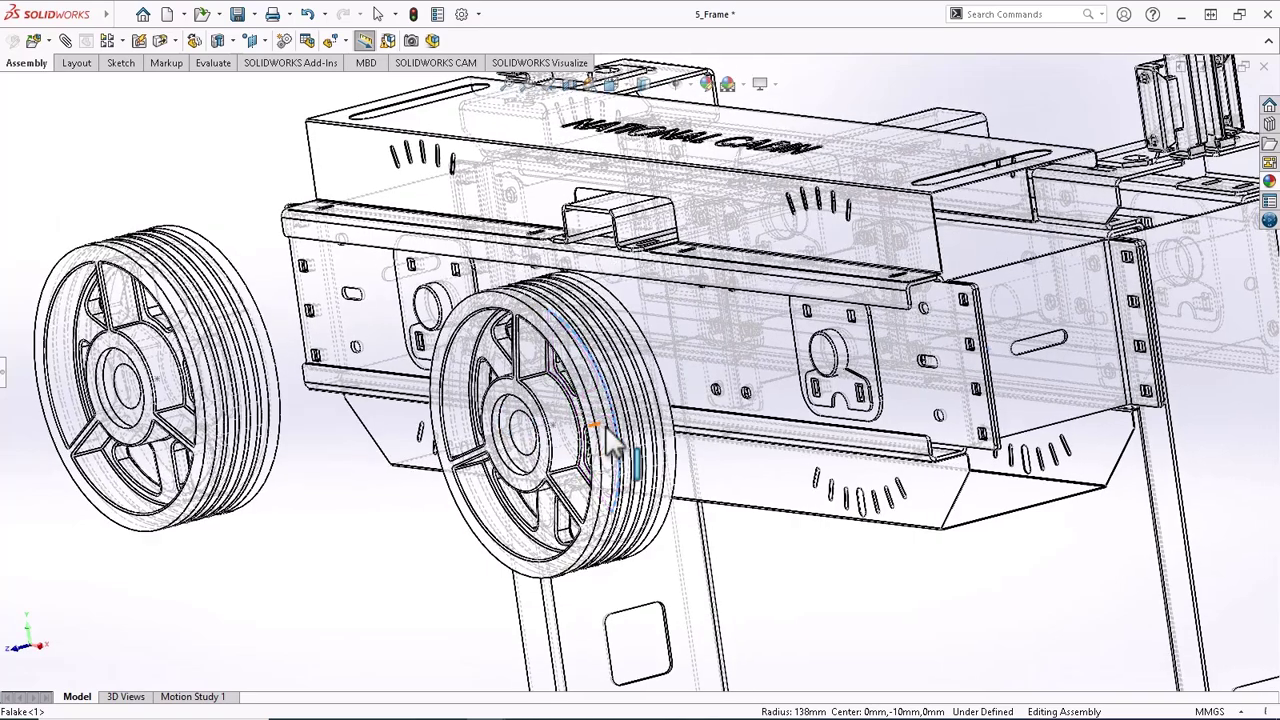
Move the pulleys back into the upper yoke of the frame, behind its front plate
drag(640, 432, 870, 345)
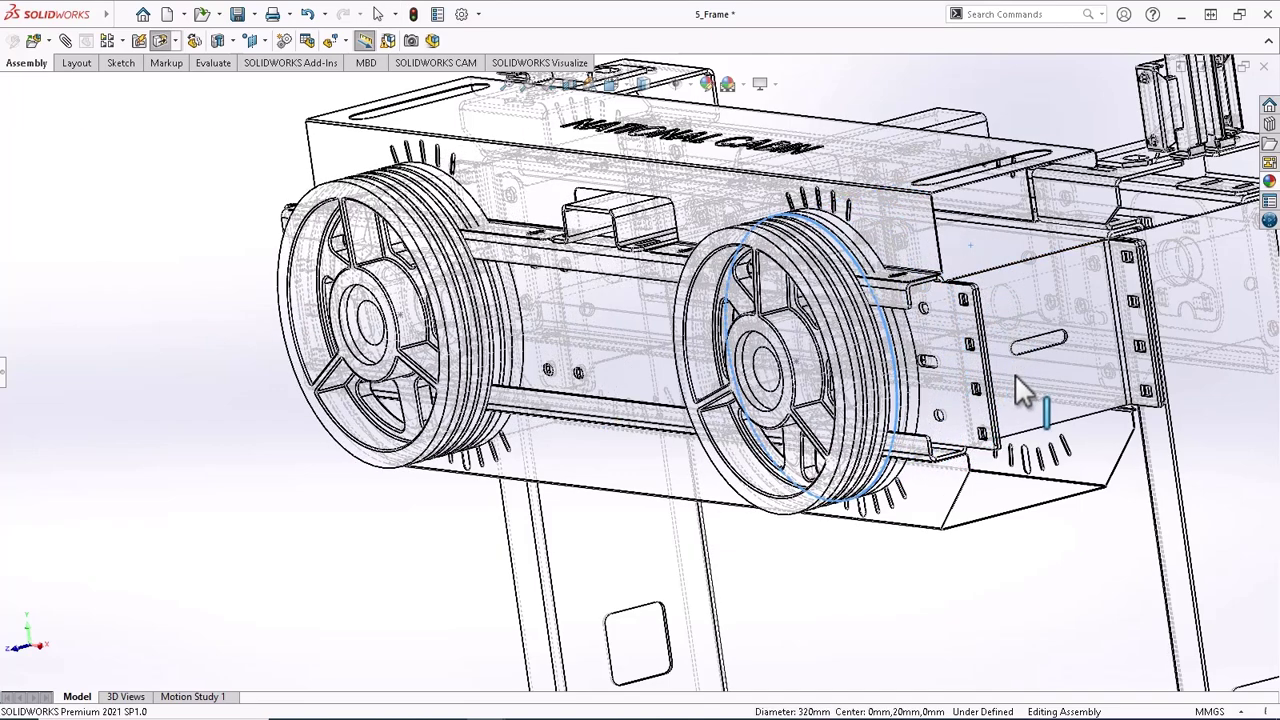
drag(848, 366, 894, 341)
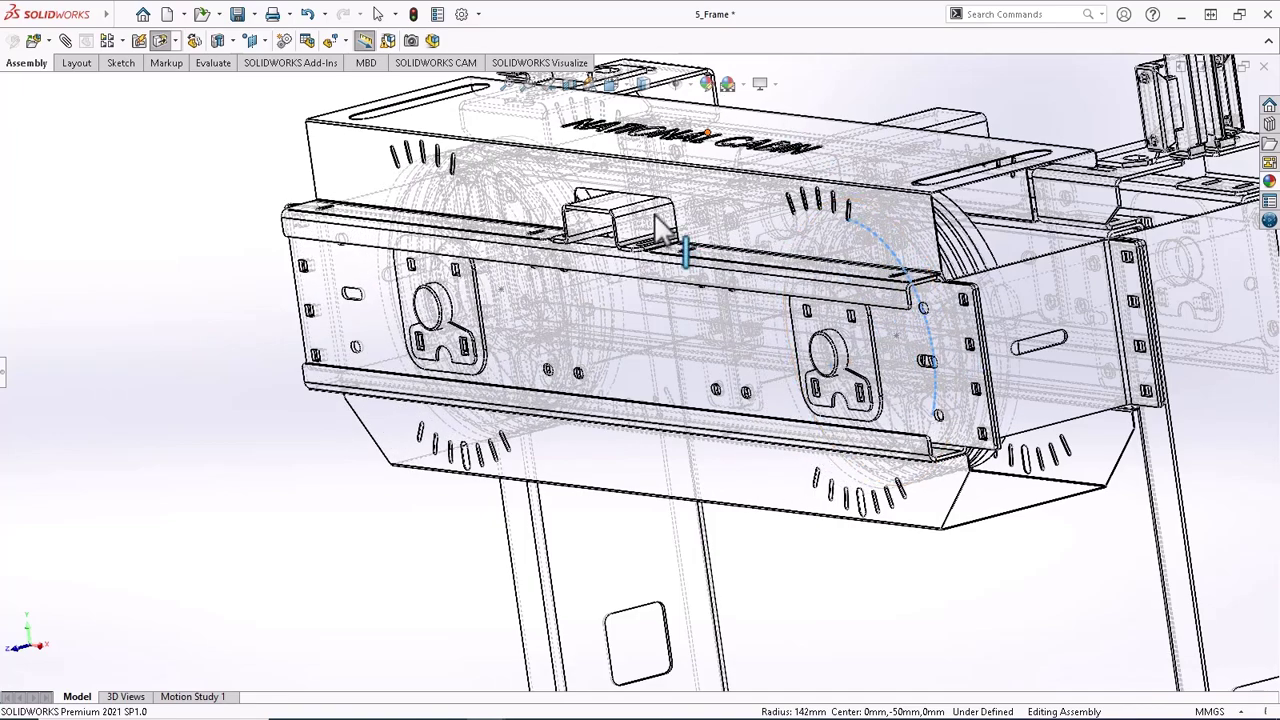
Inspect the frame down to its lower yoke and buffer, and set the display style to Shaded With Edges
middle_drag(655, 215, 695, 248)
scroll(695, 249, up, 8)
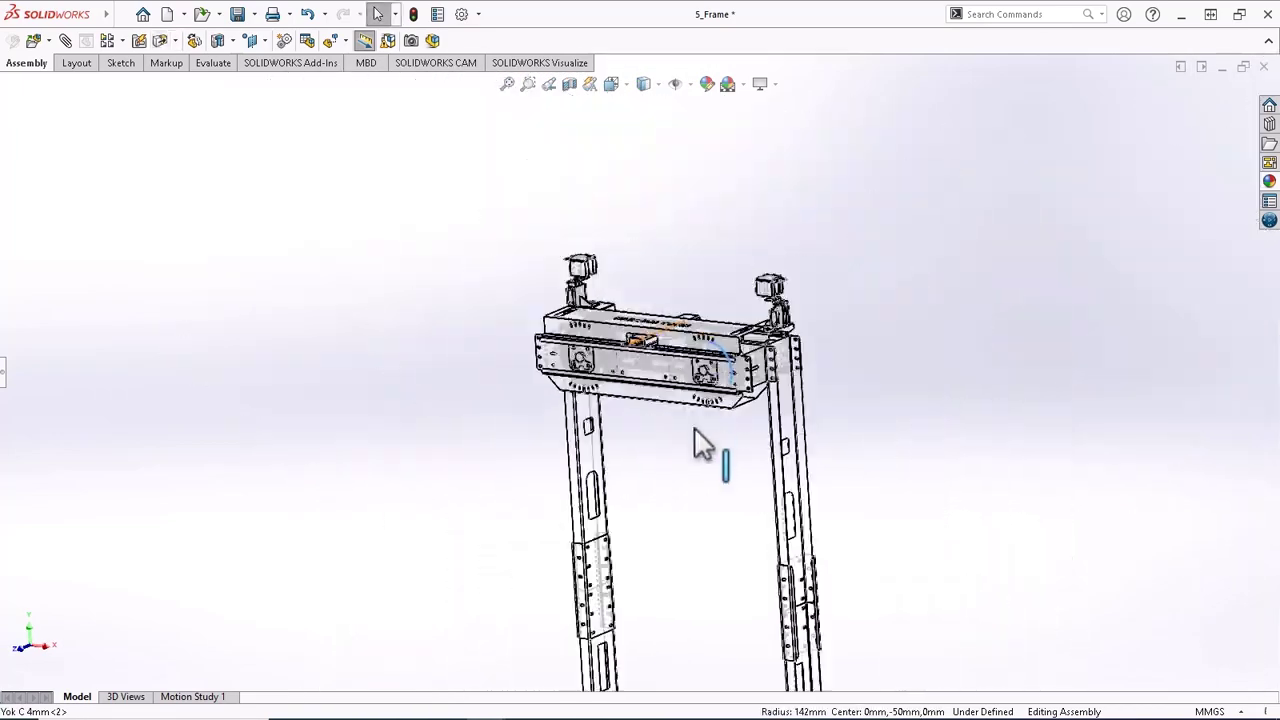
scroll(672, 593, down, 10)
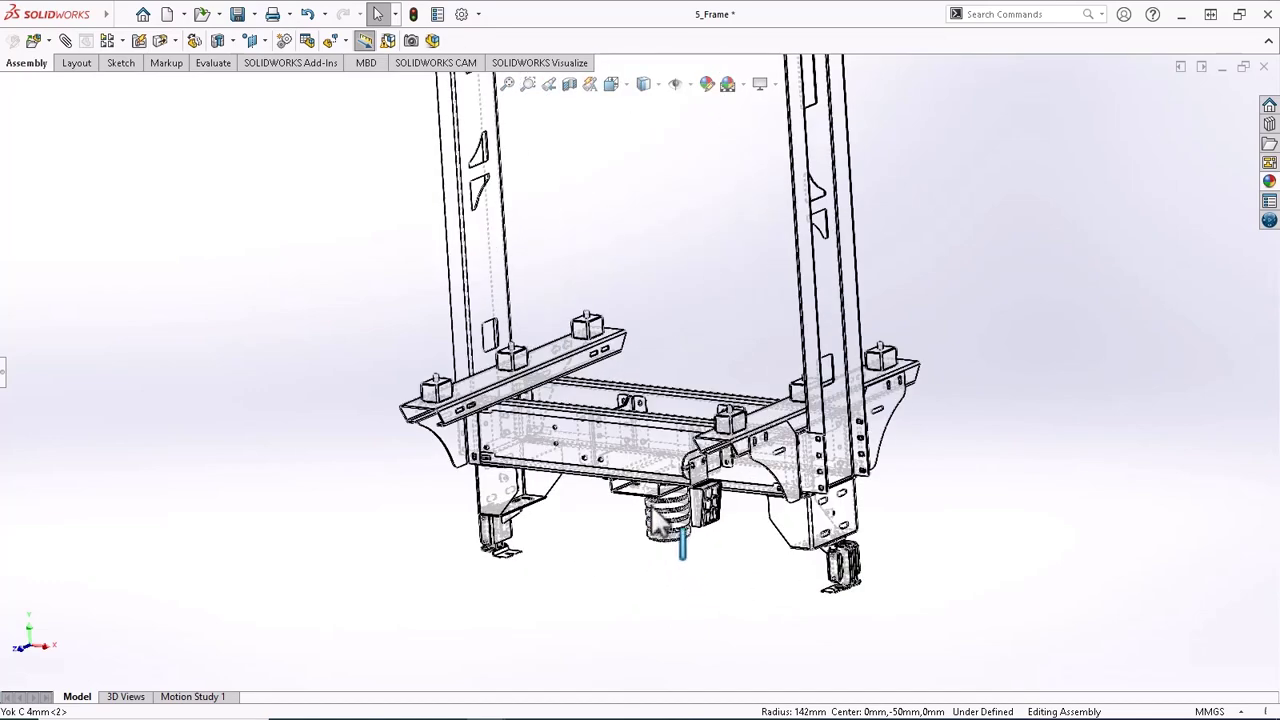
middle_drag(686, 450, 980, 410)
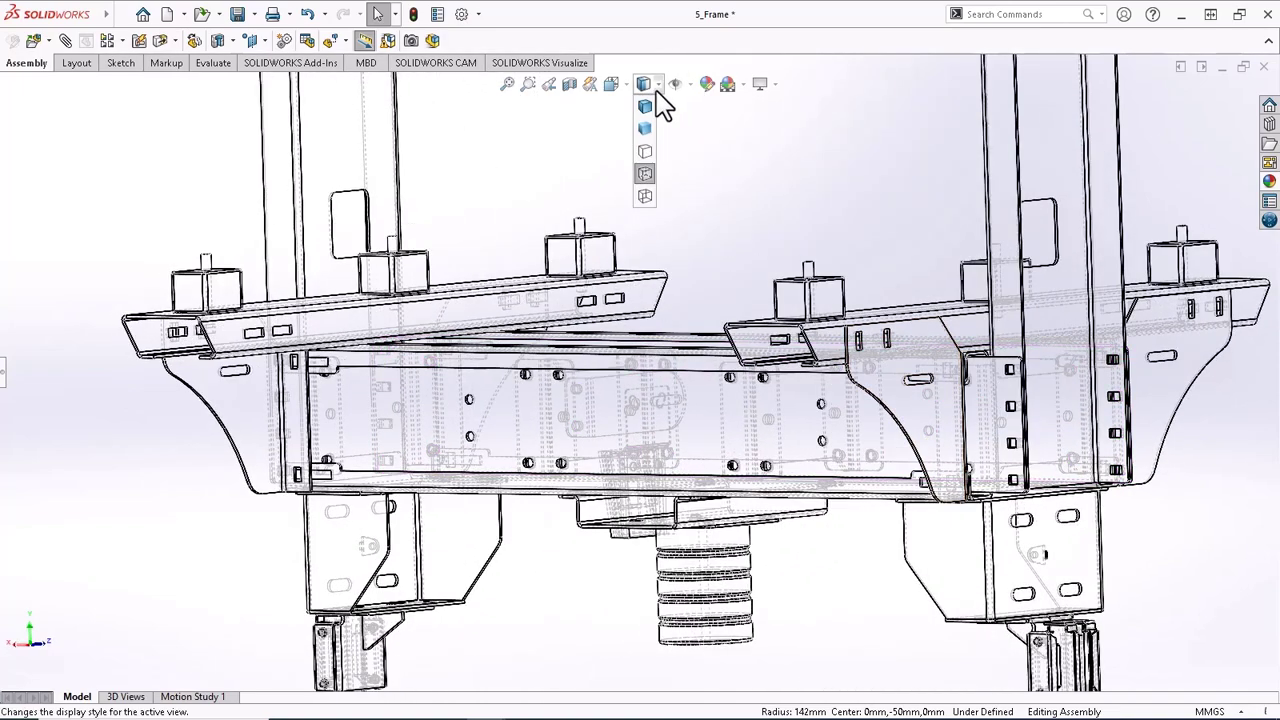
click(646, 128)
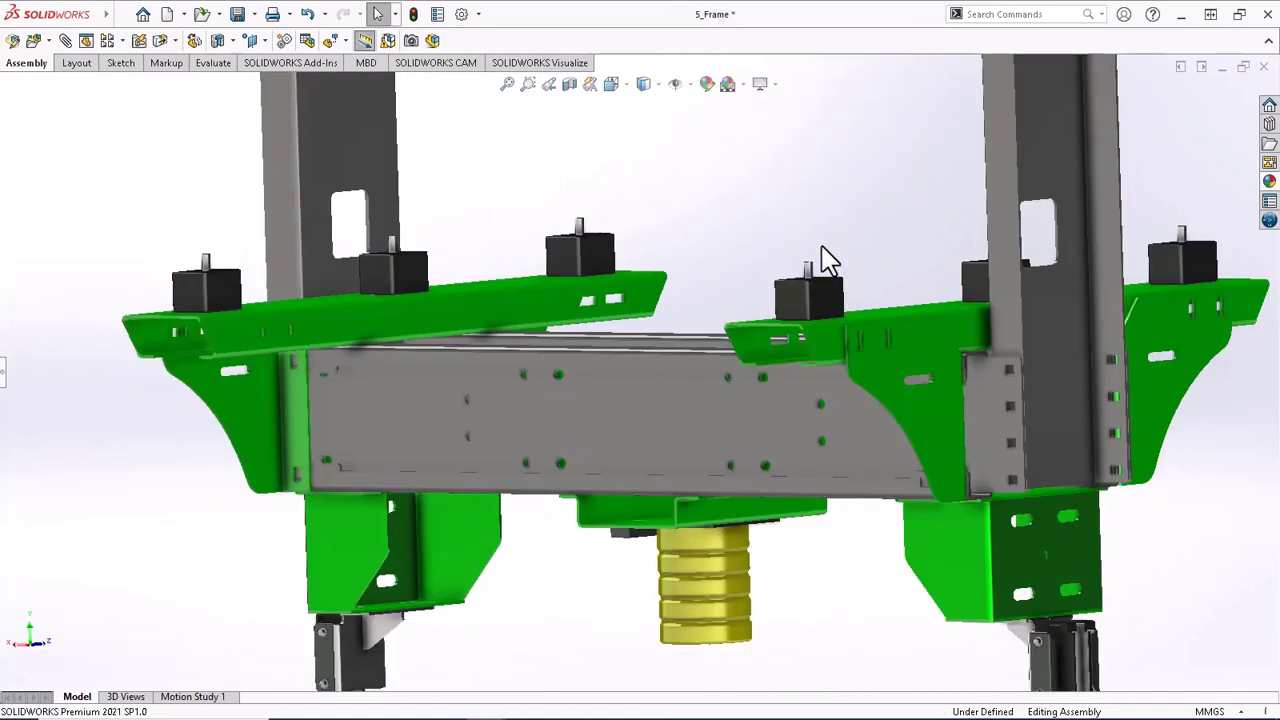
scroll(827, 258, up, 10)
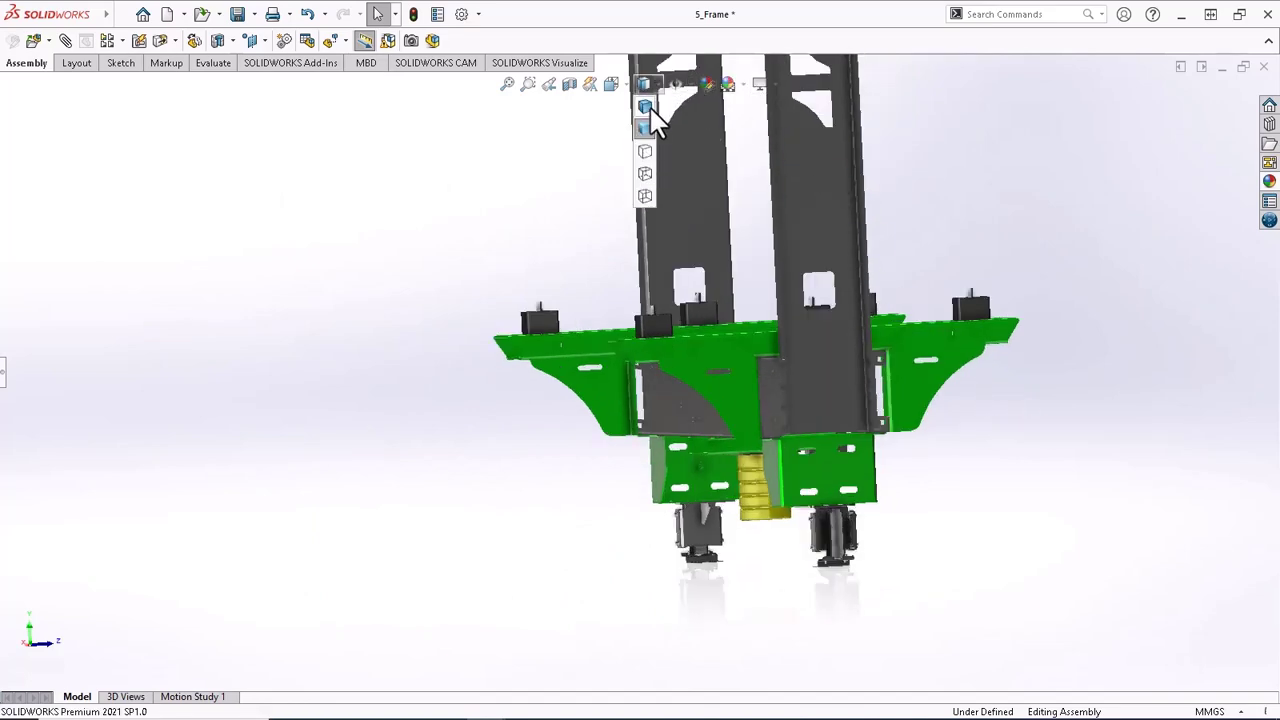
click(648, 106)
Open the 4_Cabin assembly from the Hoseynpoor project folder
mouse_move(838, 369)
middle_down()
mouse_move(786, 366)
mouse_move(738, 407)
mouse_move(790, 400)
mouse_move(936, 325)
mouse_move(803, 283)
middle_up()
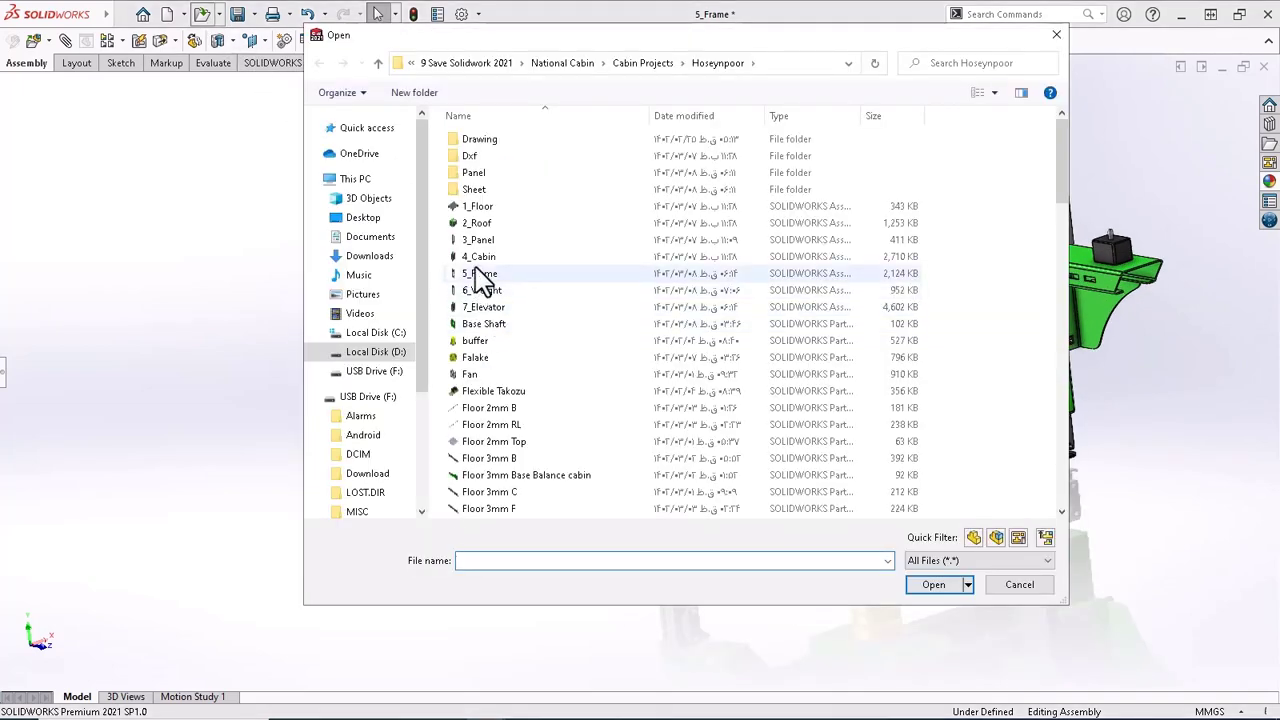
click(478, 258)
click(930, 585)
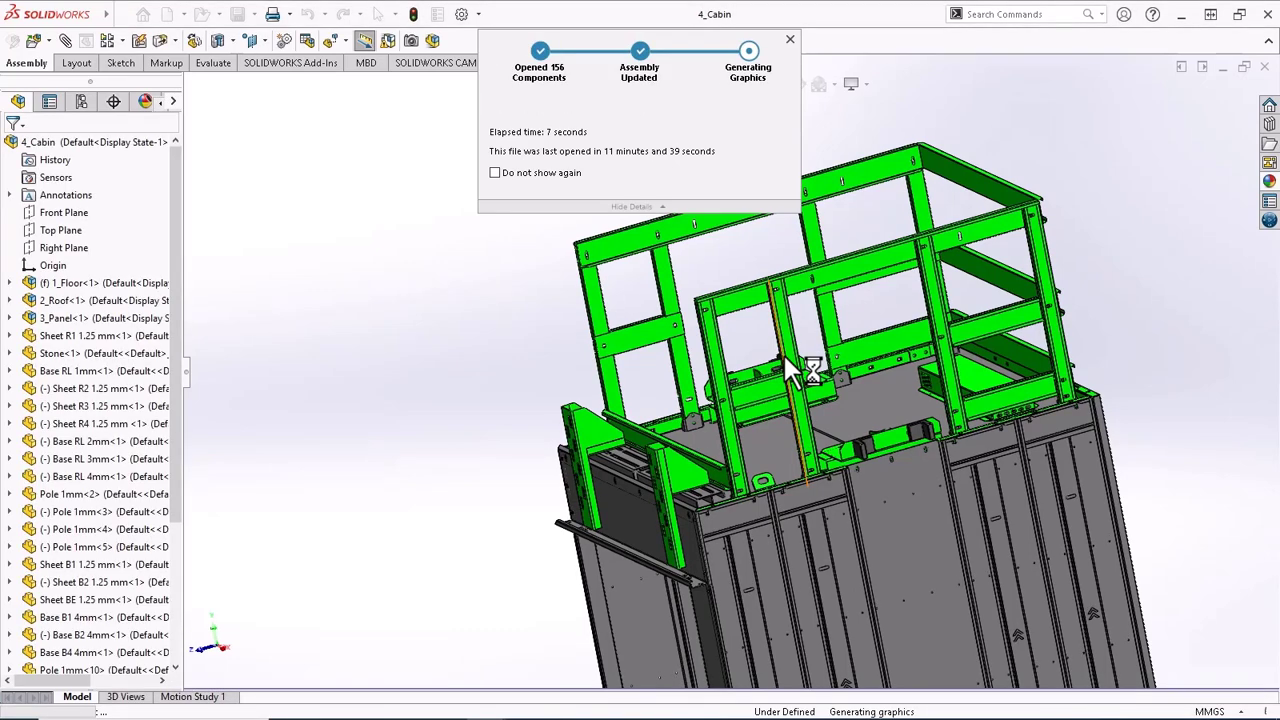
Examine the cabin's roof railing, door header brackets and ribbed side panels up close and as a whole
scroll(786, 474, up, 5)
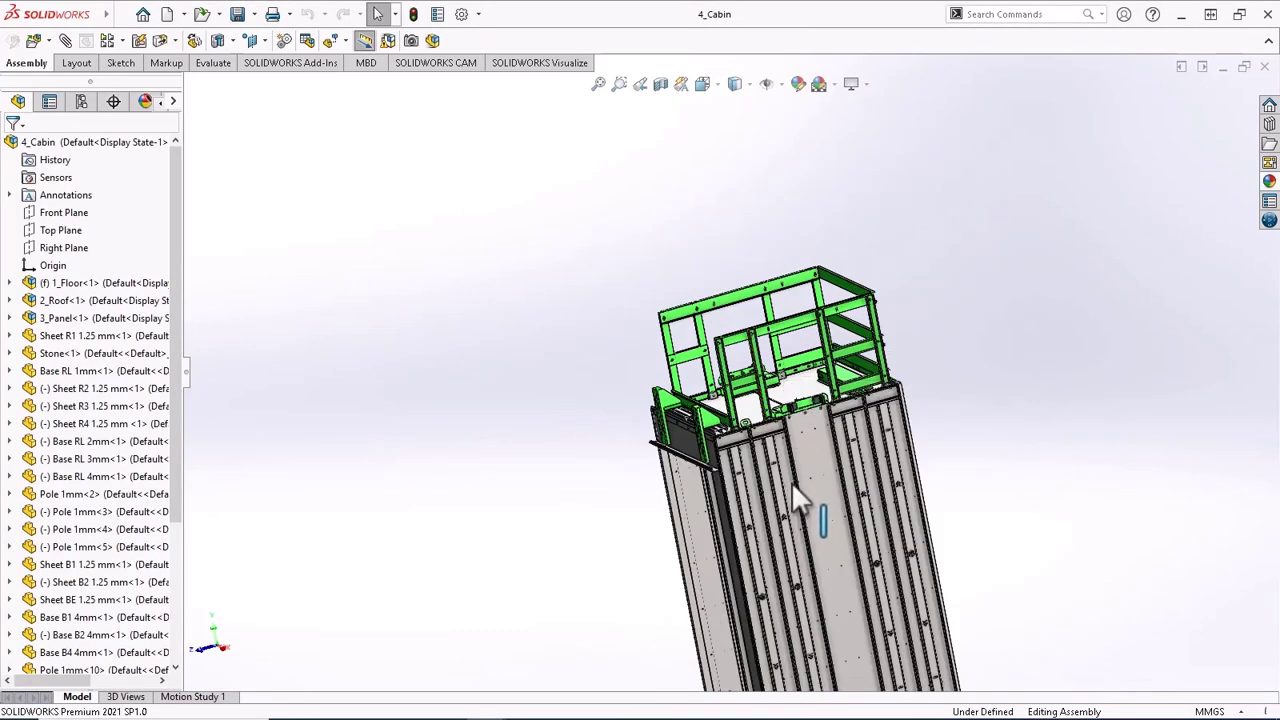
scroll(791, 481, down, 5)
middle_drag(667, 404, 697, 362)
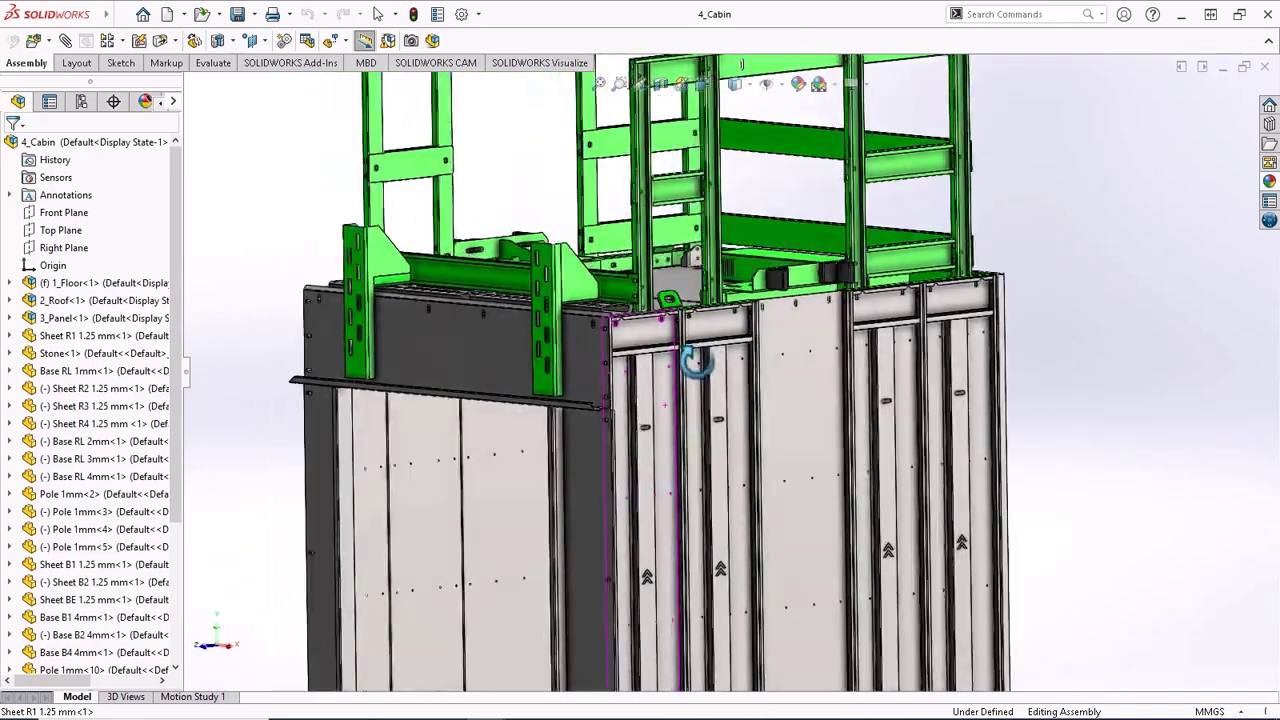
scroll(697, 362, up, 6)
middle_drag(723, 577, 752, 568)
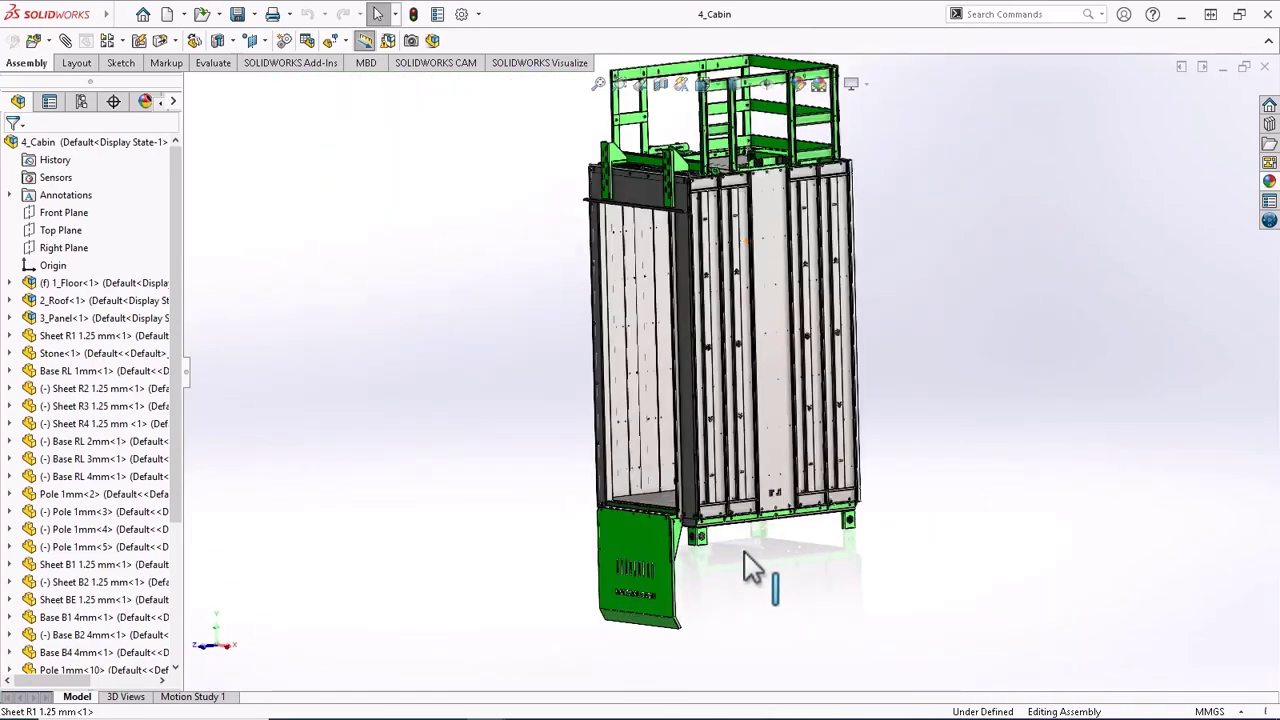
Examine the slotted, lettered apron plate below the cabin entrance and the floor's cross members and corner brackets from underneath
scroll(752, 568, down, 3)
scroll(500, 614, down, 6)
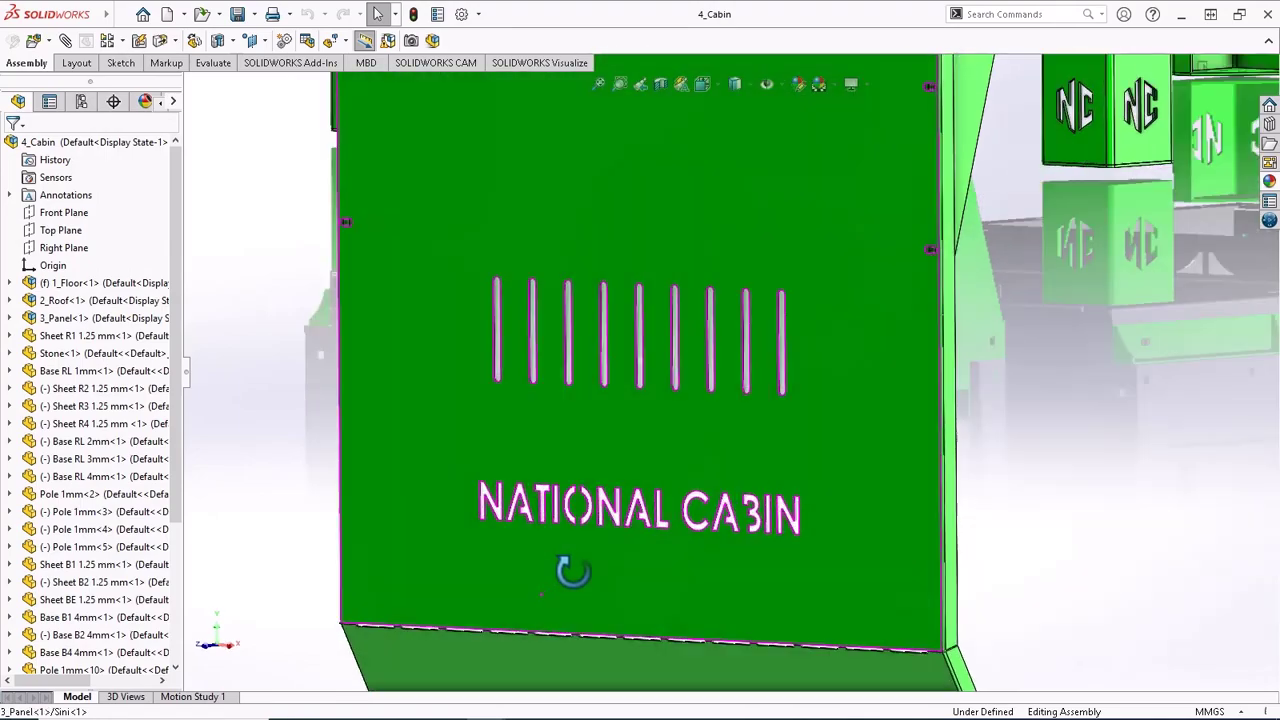
middle_drag(573, 571, 663, 183)
scroll(705, 560, up, 4)
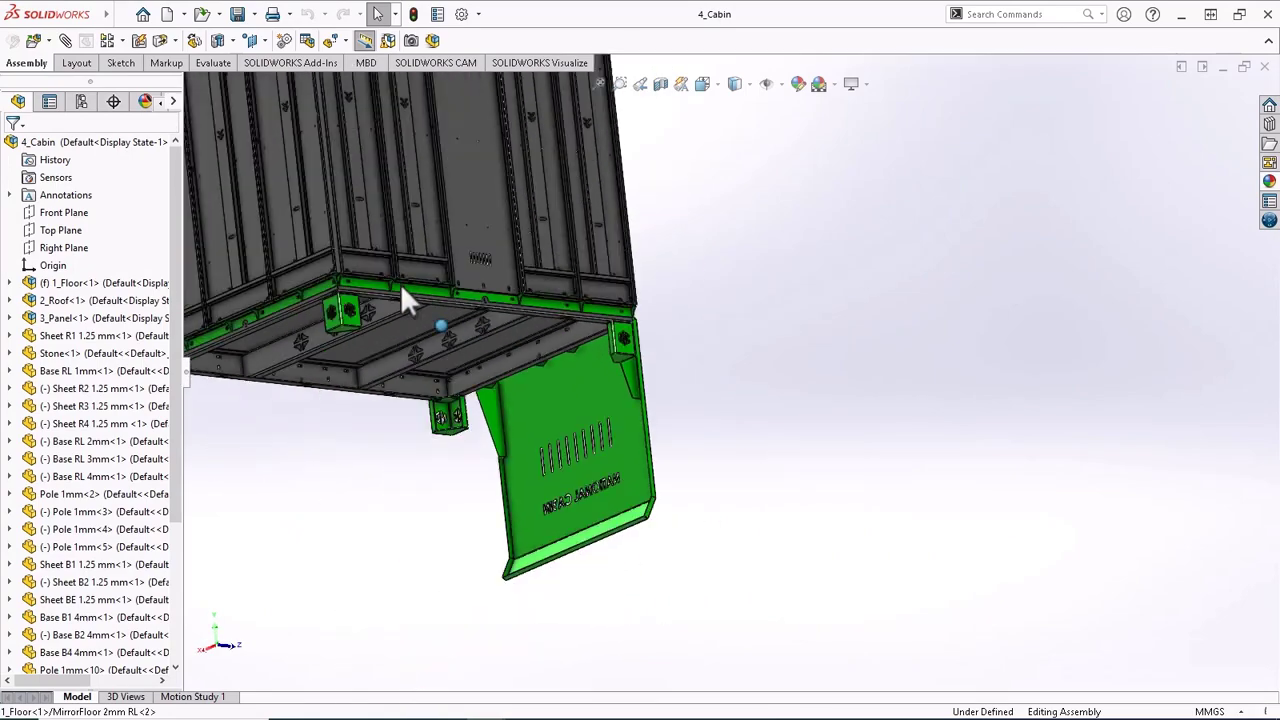
scroll(402, 286, up, 2)
scroll(445, 336, down, 5)
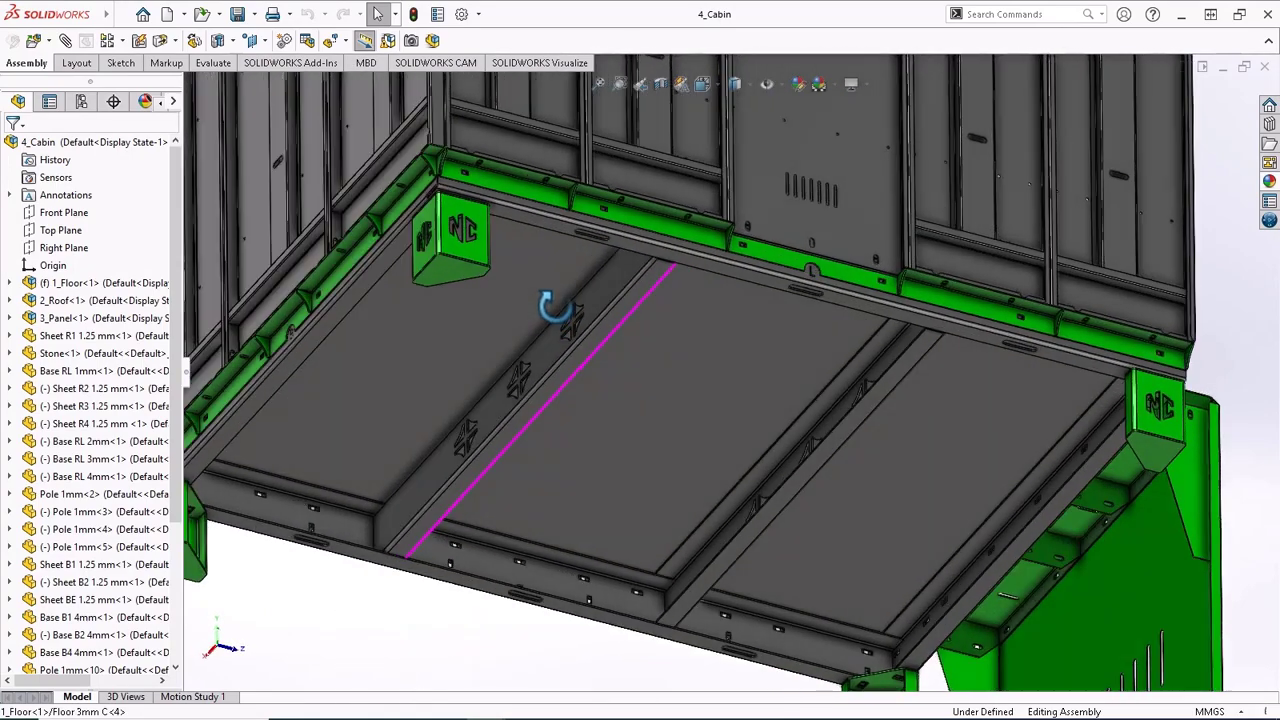